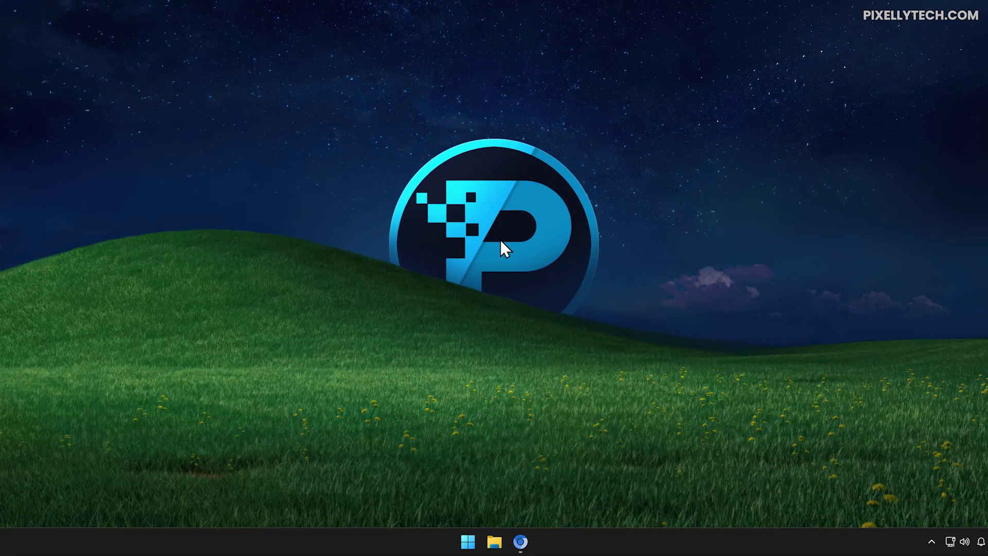
- Open the default Windows 11 Start menu
click(467, 542)
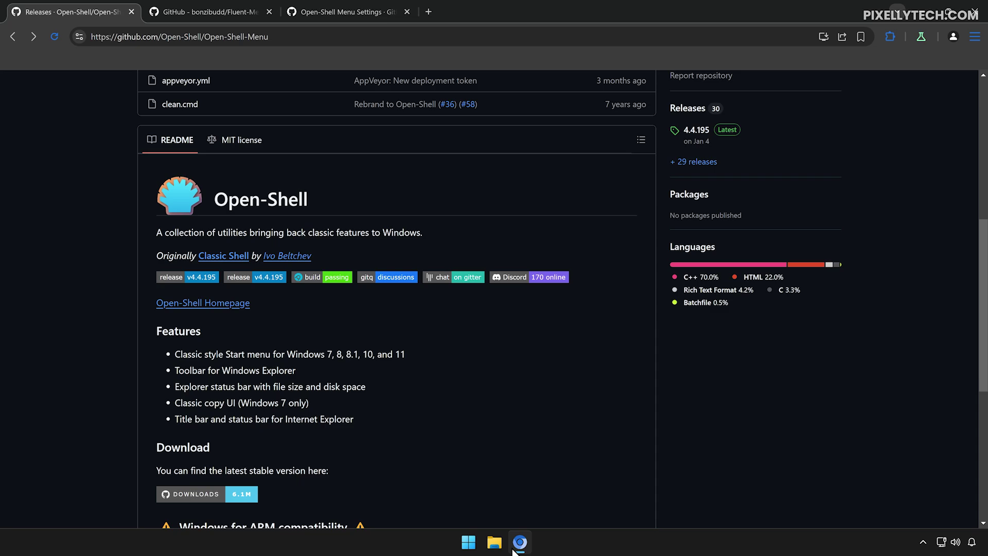
- Download OpenShellSetup_4_4_195.exe from the release assets and run the installer
click(680, 108)
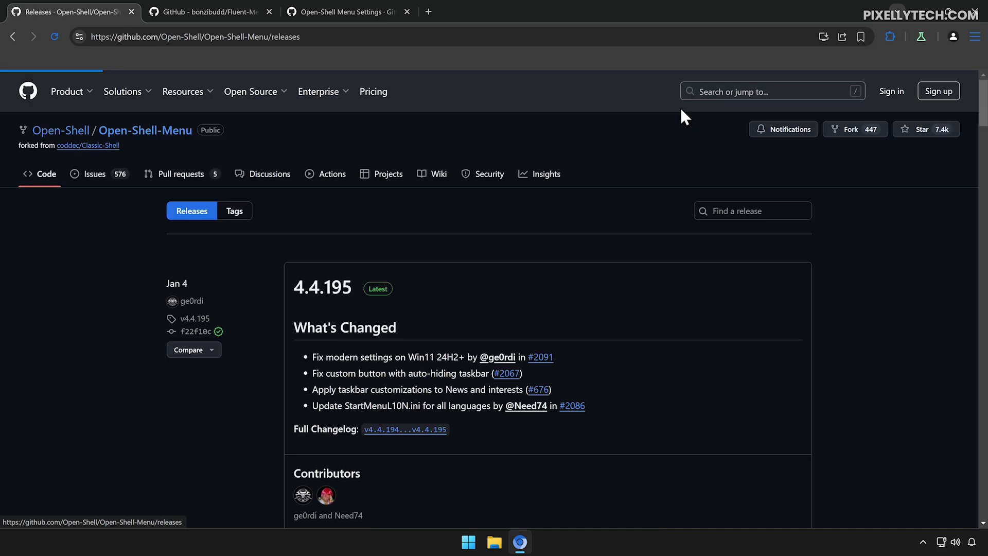
scroll(681, 109, down, 5)
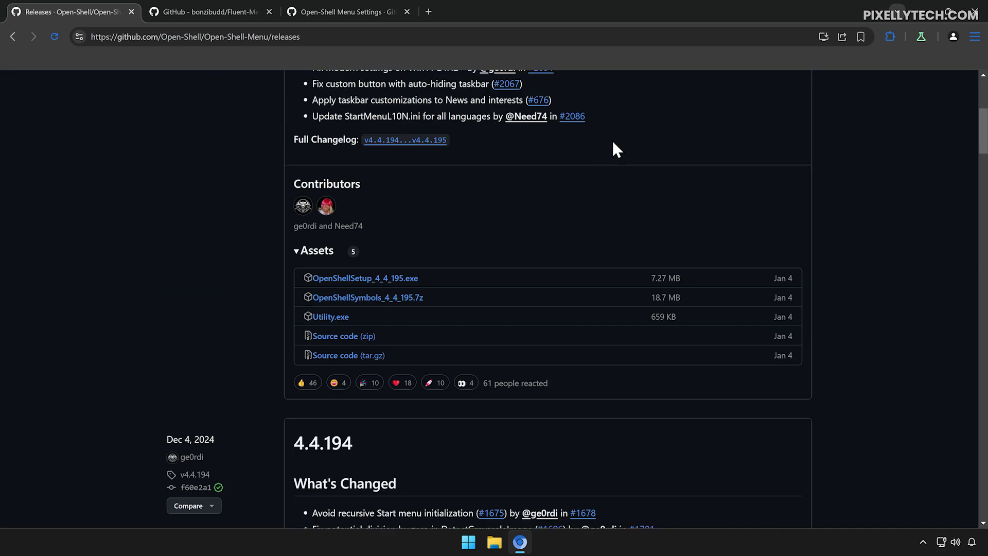
click(407, 281)
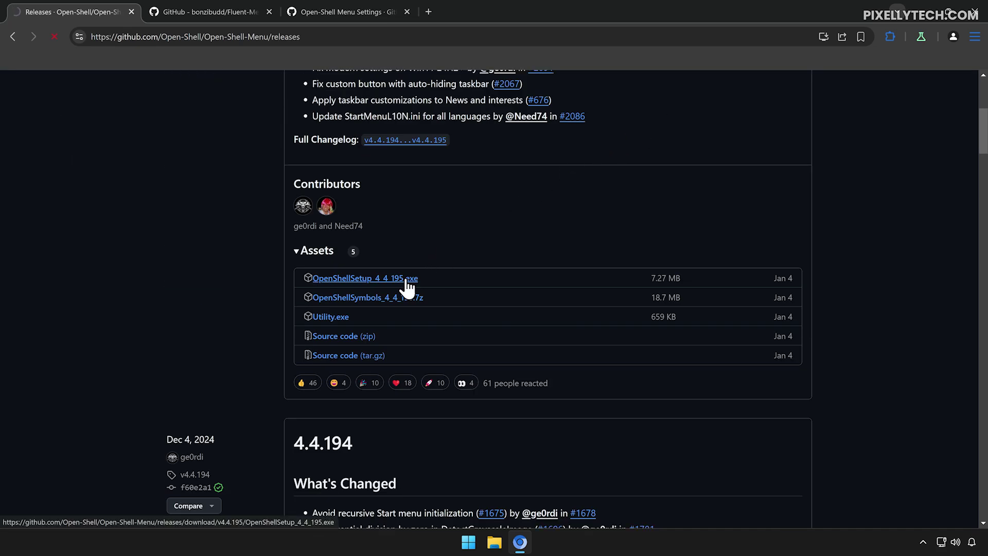
click(931, 36)
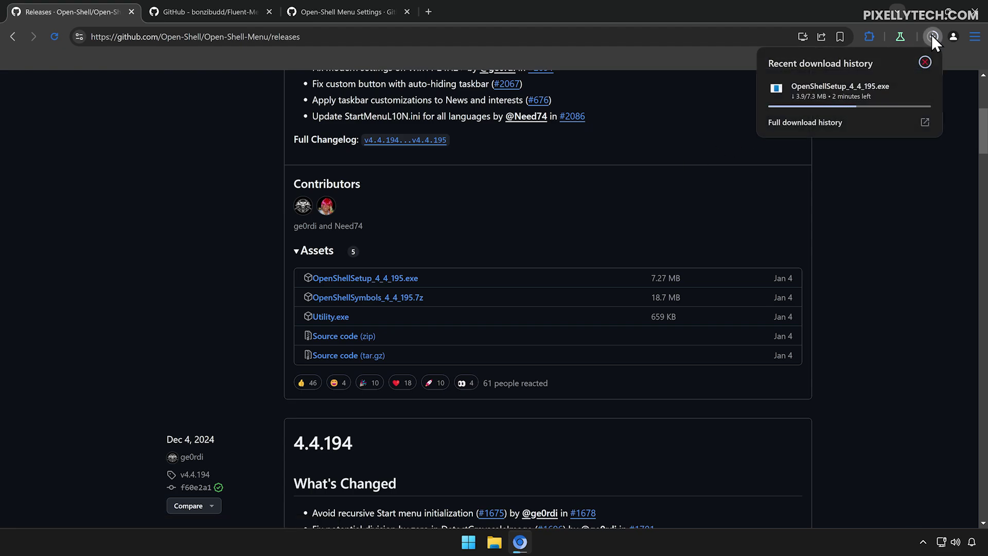
click(875, 86)
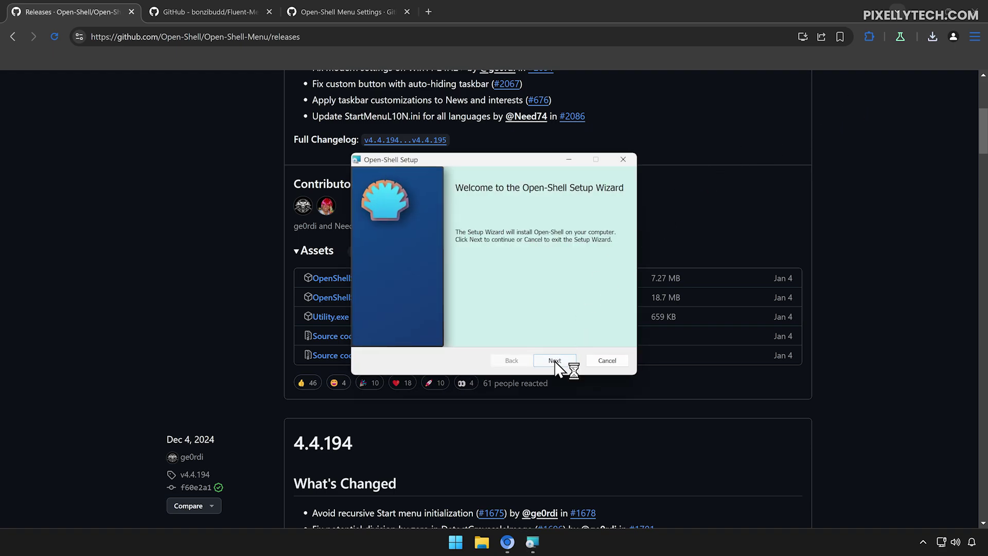
- Accept the Open-Shell license agreement and continue to feature selection
click(554, 361)
click(460, 333)
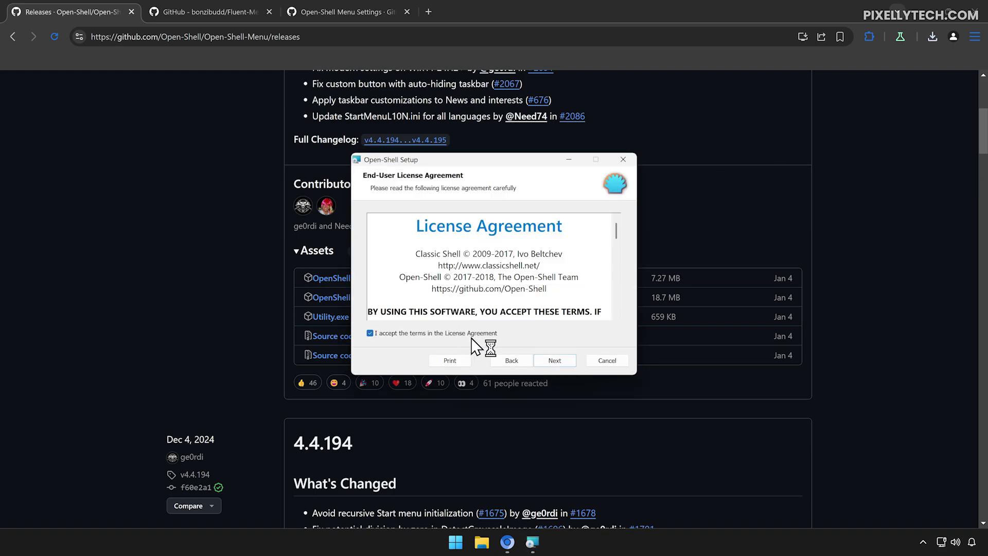
click(560, 362)
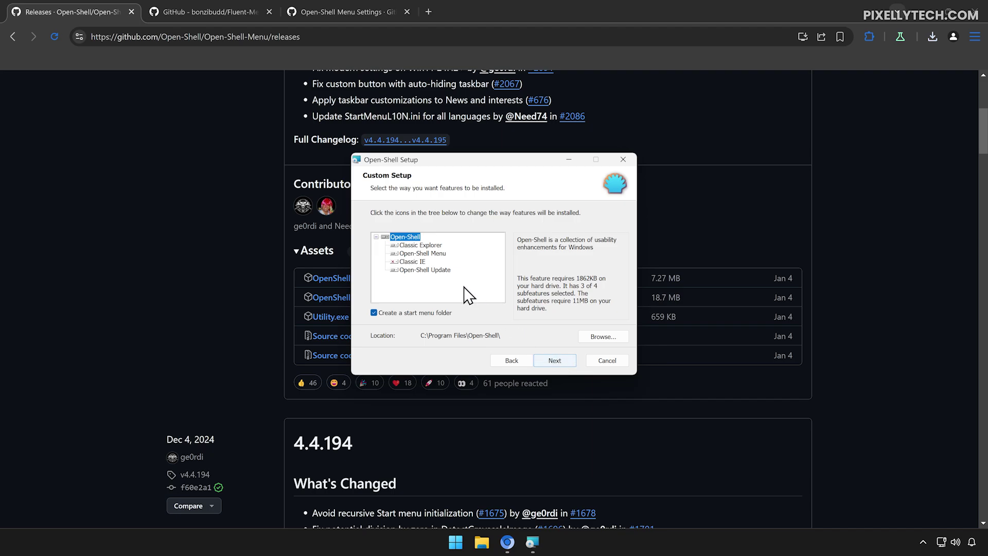
- Make Classic Explorer unavailable, install Open-Shell with UAC approval, and finish the wizard
click(394, 245)
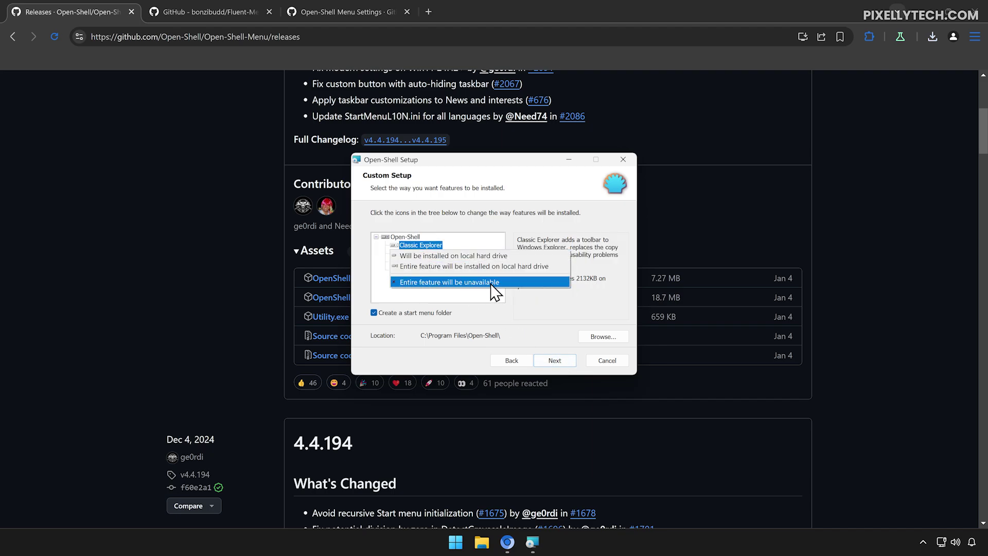
click(516, 283)
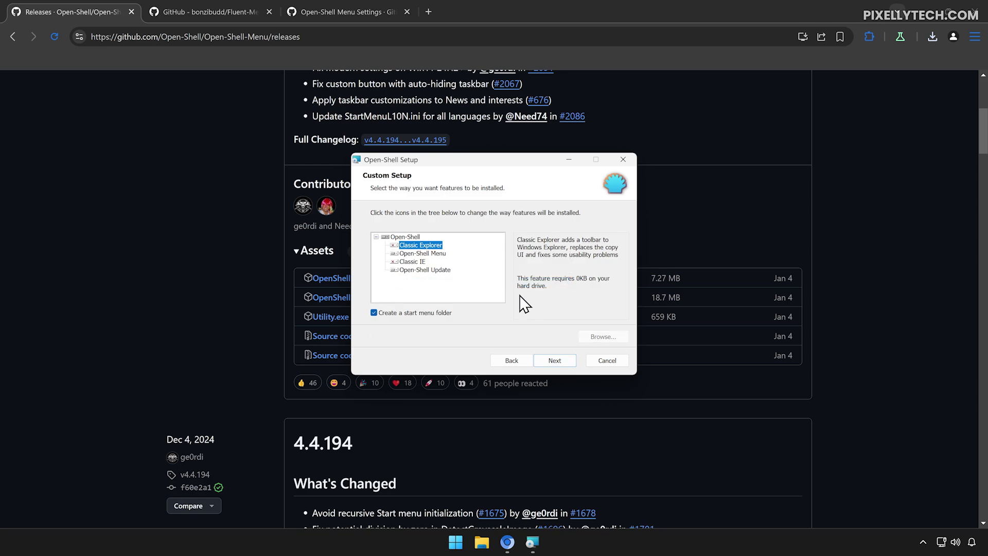
click(555, 361)
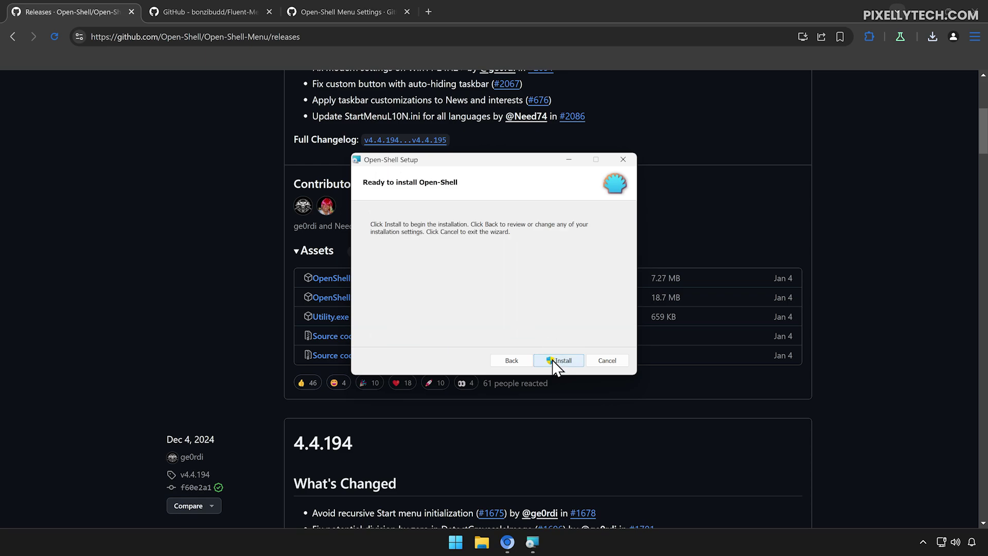
click(553, 360)
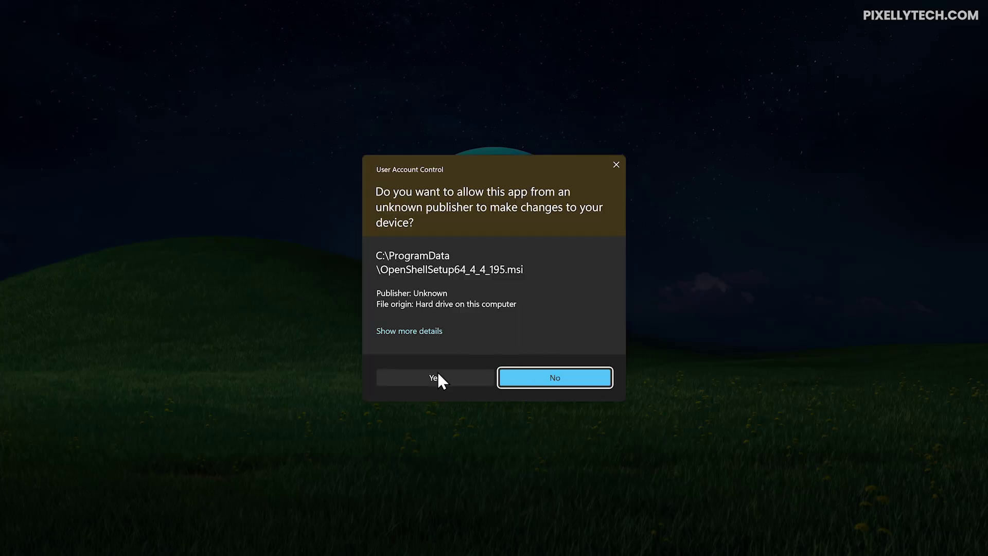
click(438, 376)
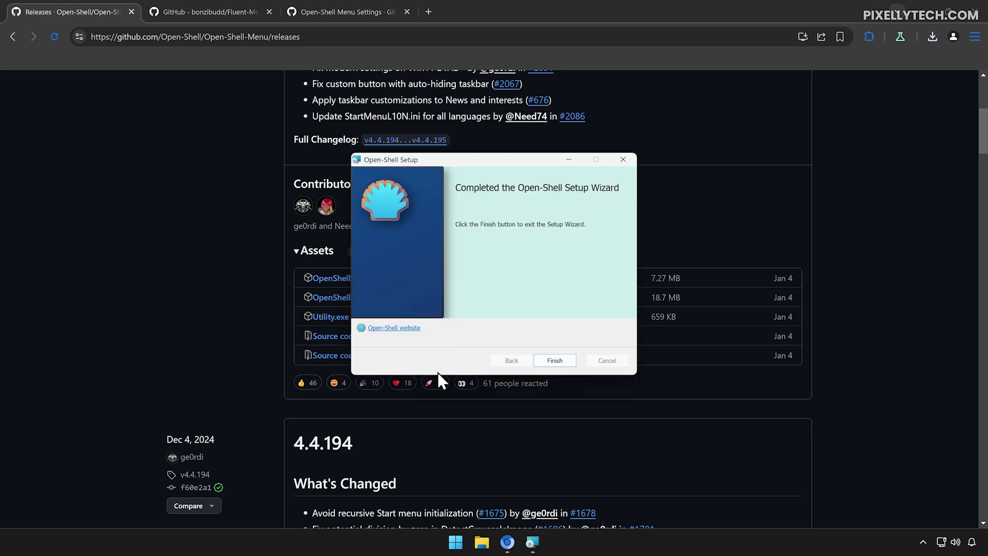
click(555, 360)
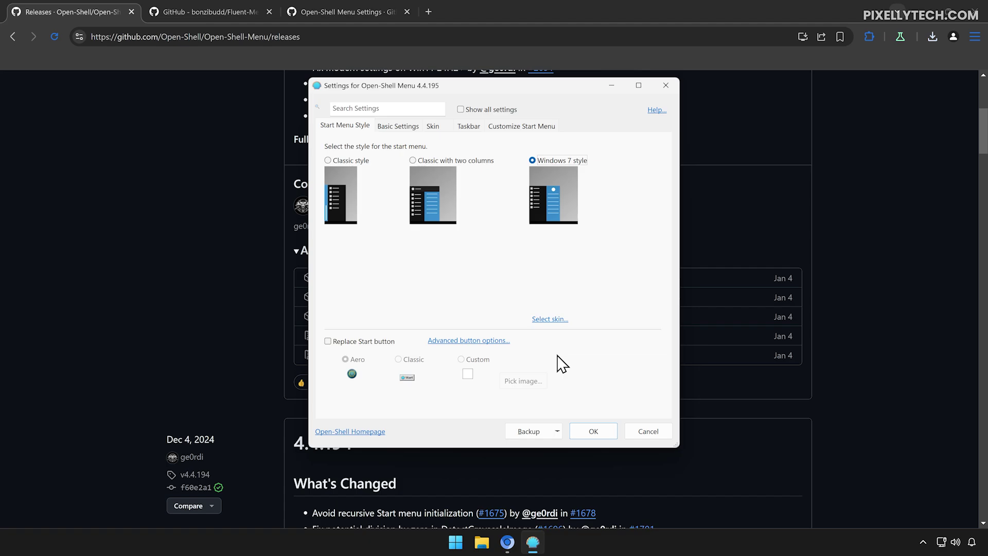
- Preview the Windows 7-style Start menu, close it, and minimize the Open-Shell settings window
key(super)
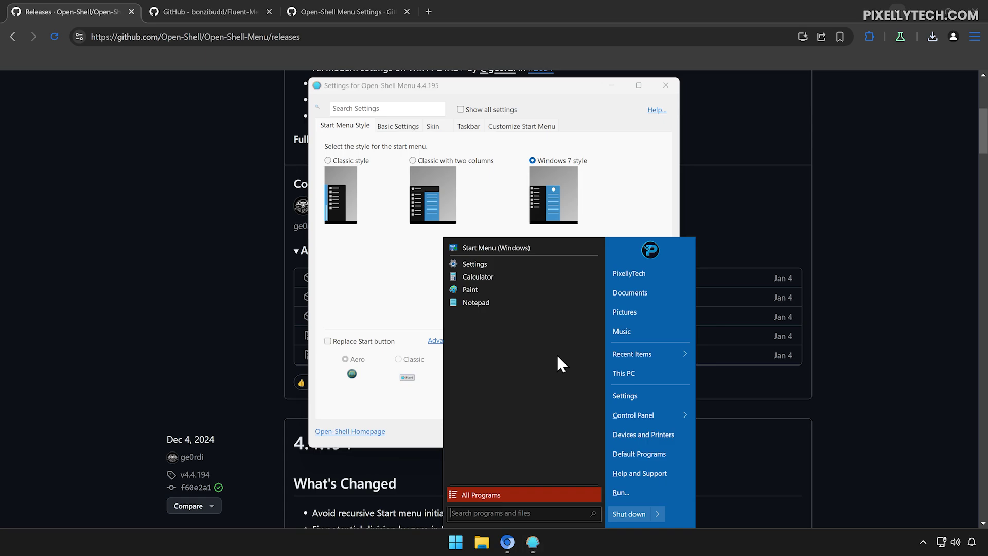
click(565, 544)
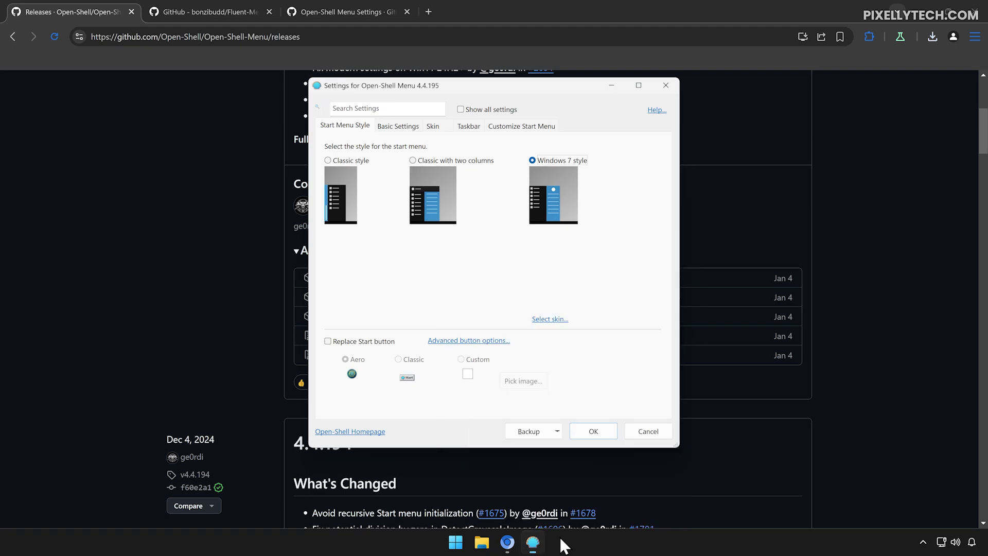
click(612, 87)
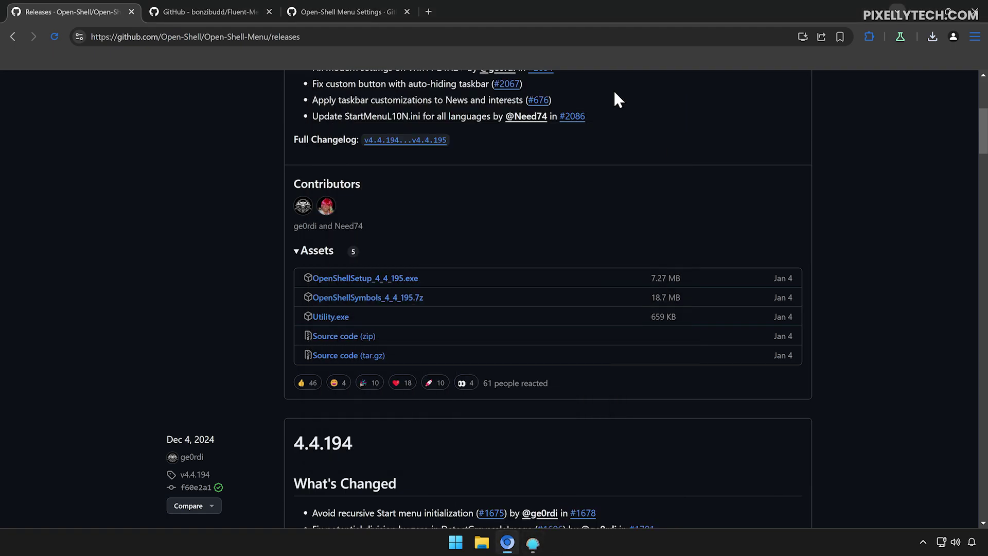
- Download Fluent-Metro_1.5.3.zip from the Fluent-Metro releases page
click(230, 12)
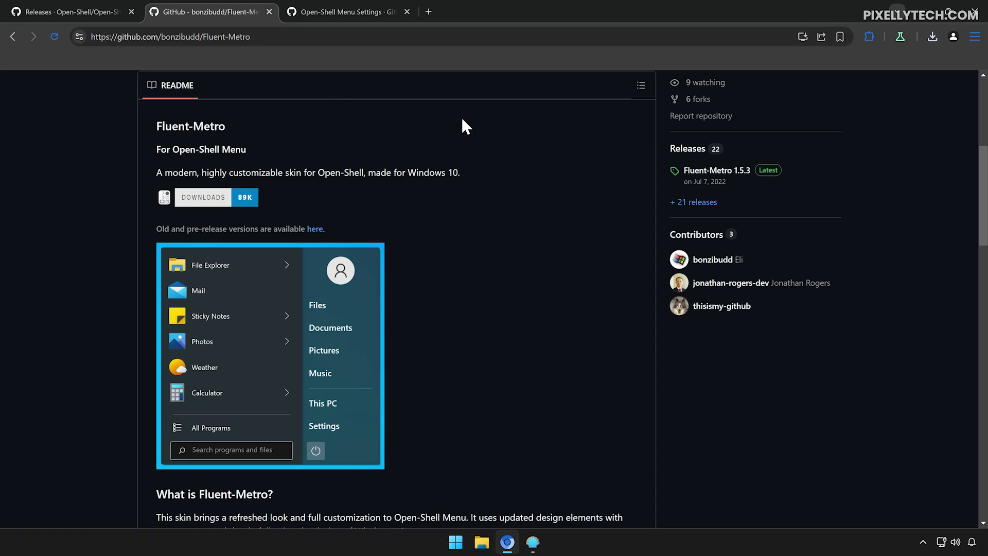
click(690, 150)
scroll(692, 152, down, 4)
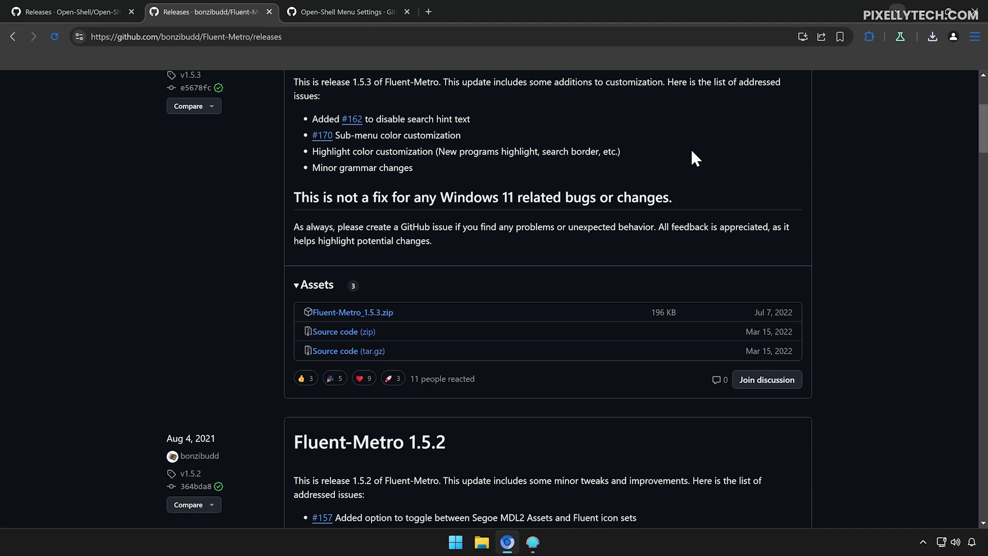
click(367, 314)
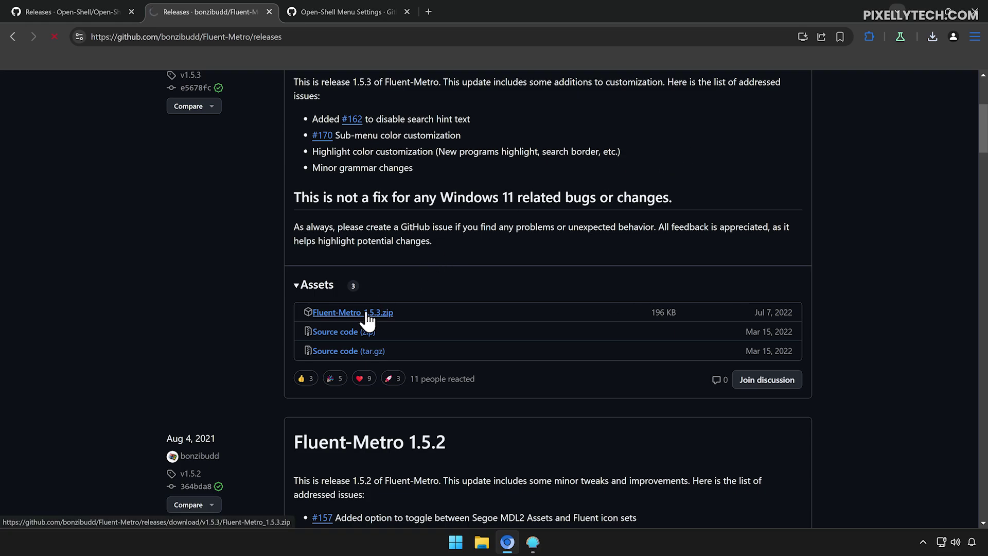
- Download the Menu Settings.xml gist as a ZIP, minimize Chrome, and open File Explorer at This PC
click(358, 21)
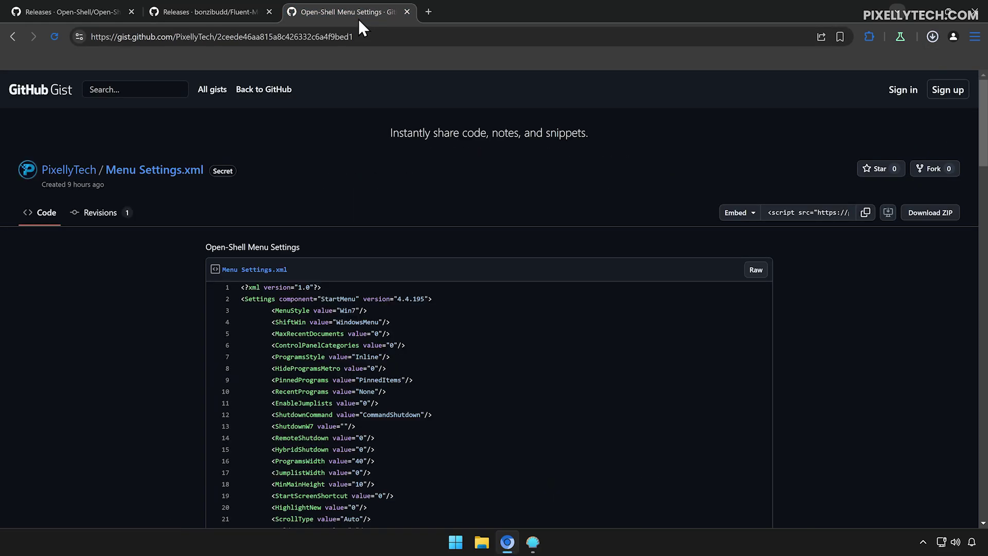
click(924, 218)
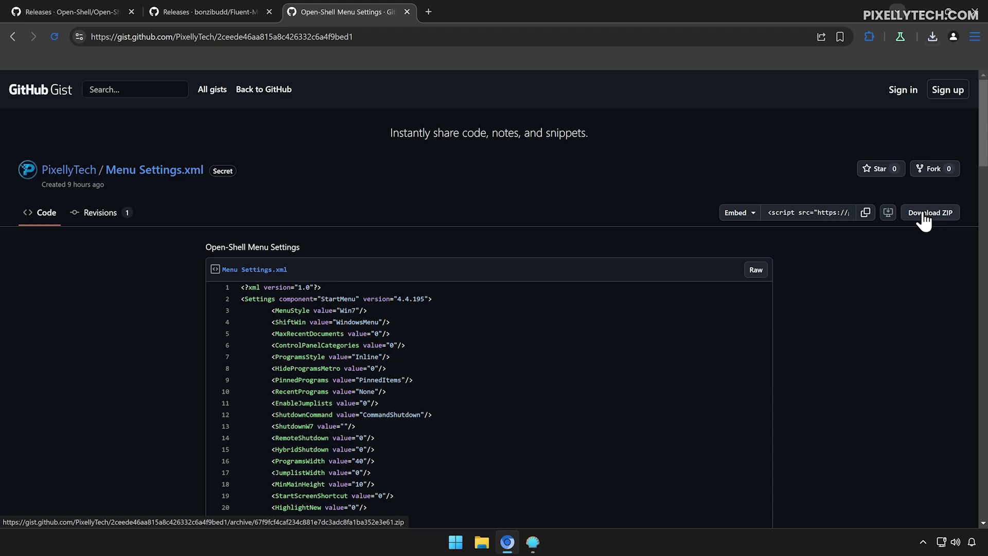
click(504, 541)
click(483, 541)
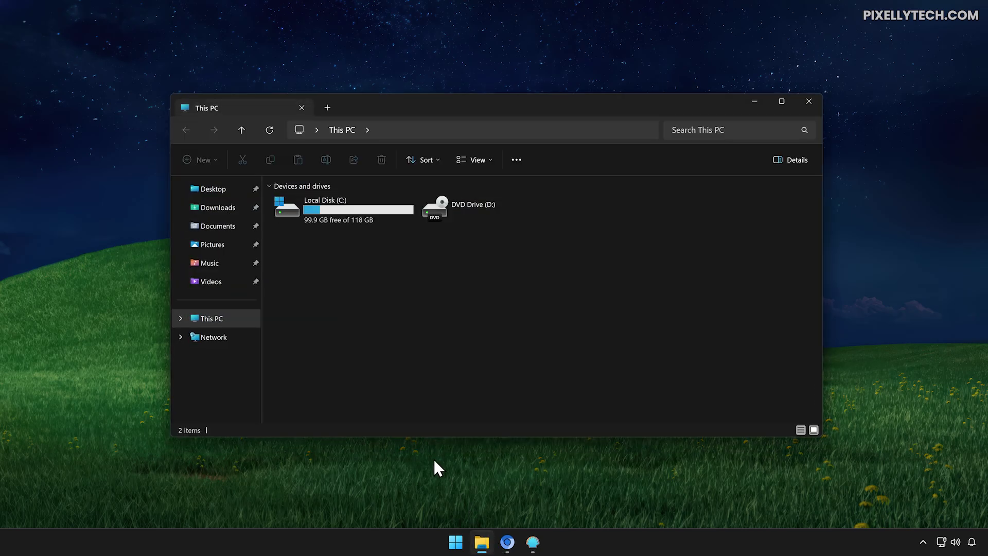
- Extract Fluent-Metro_1.5.3.zip into Downloads without opening the extracted folder
click(231, 208)
click(317, 234)
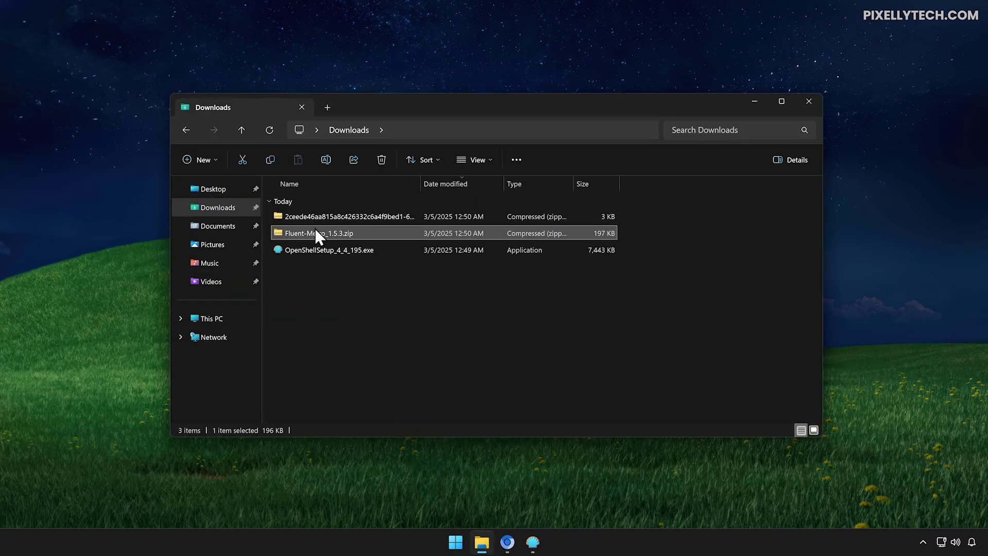
right_click(316, 230)
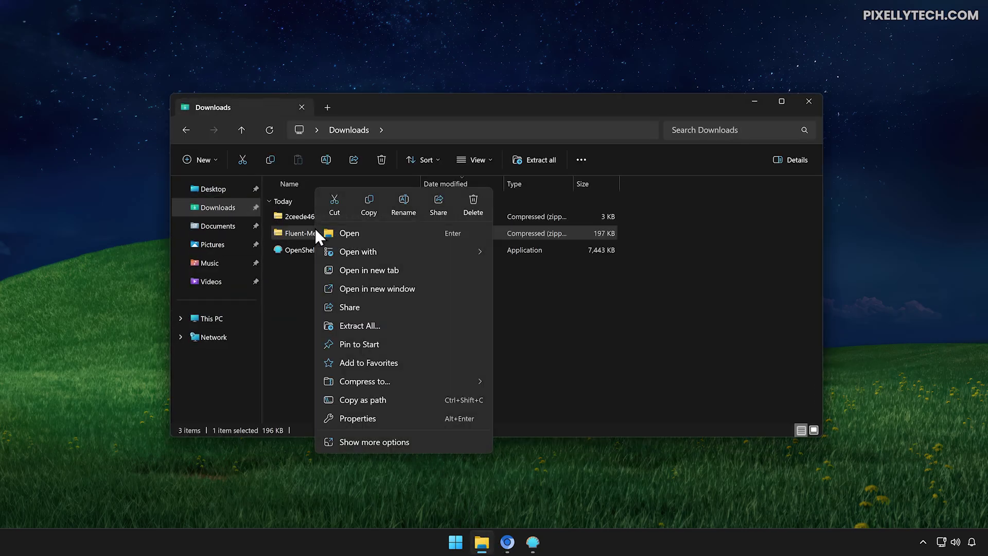
click(374, 325)
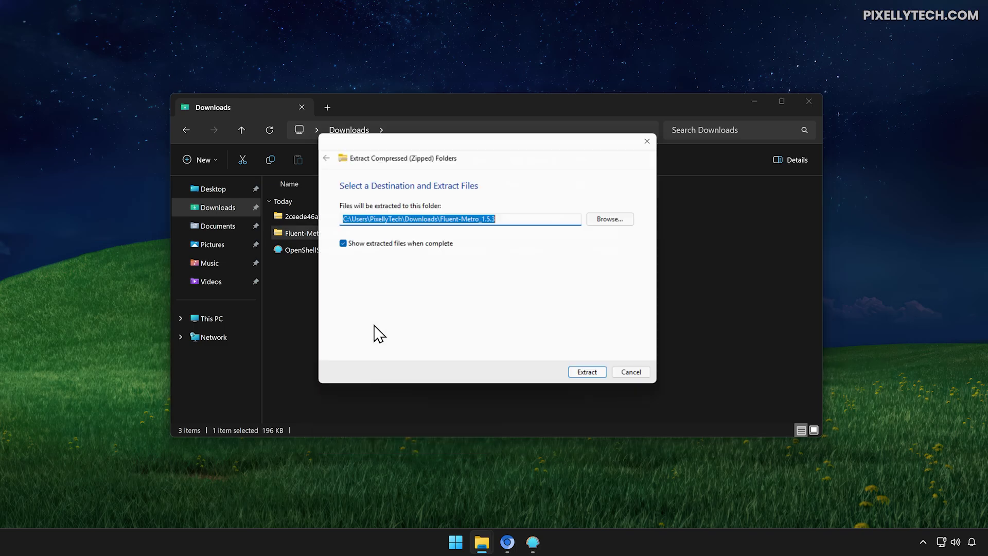
click(412, 247)
click(601, 384)
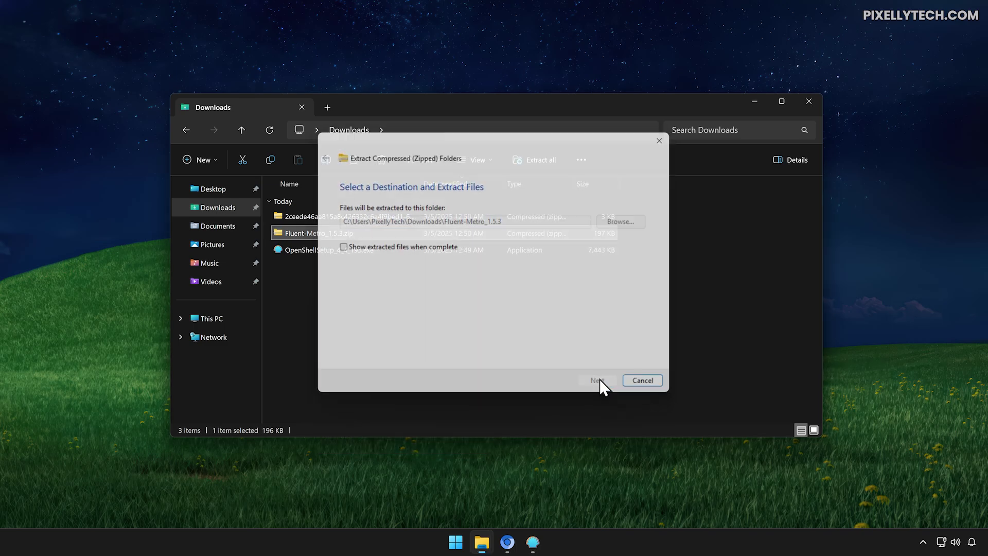
- Extract the long-named gist zip, then open the Fluent-Metro_1.5.3 folder and select both skin files
right_click(362, 215)
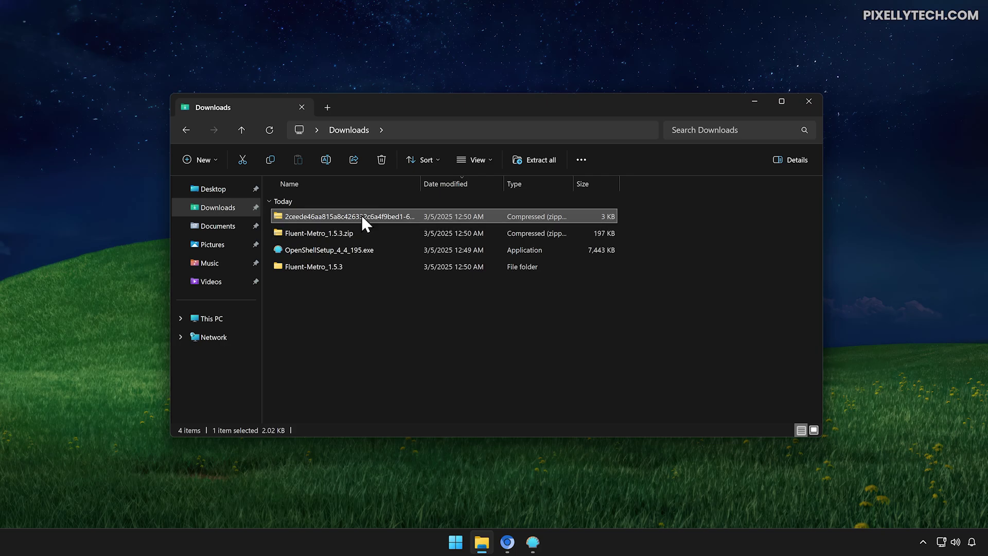
click(423, 325)
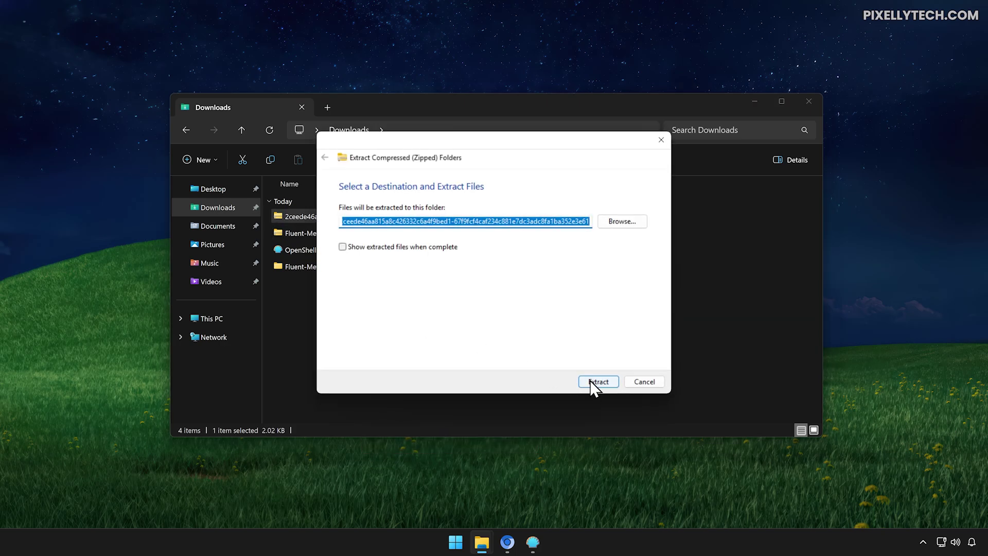
click(594, 381)
double_click(356, 265)
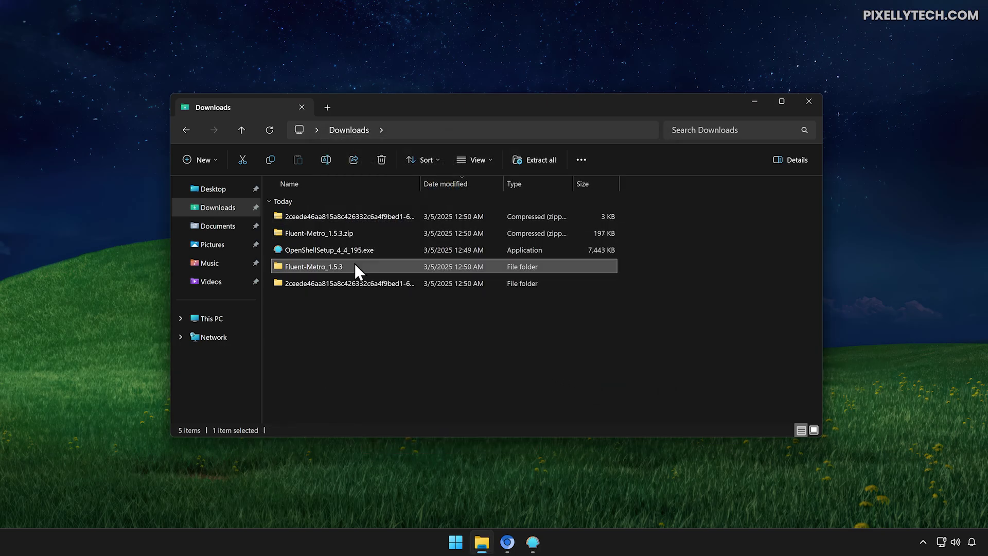
drag(623, 214, 557, 233)
- Copy both Fluent-Metro skin files and navigate to C:\Program Files\Open-Shell\Skins
right_click(557, 234)
click(607, 245)
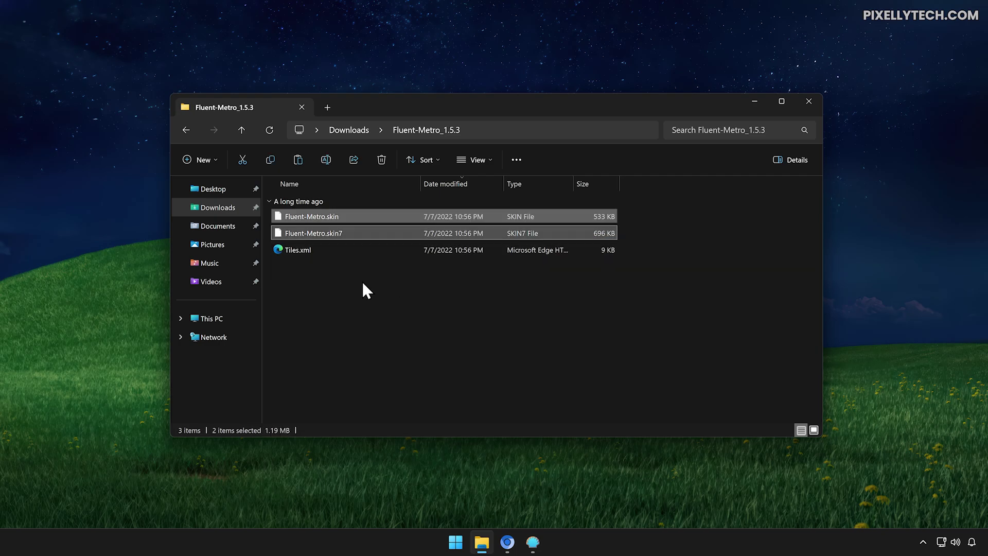
click(225, 316)
double_click(332, 204)
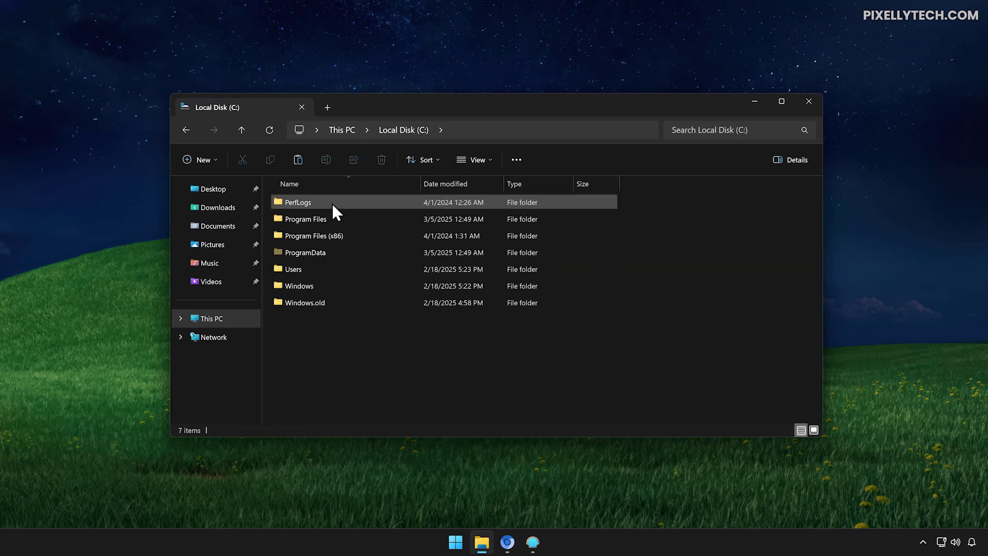
double_click(328, 222)
double_click(323, 252)
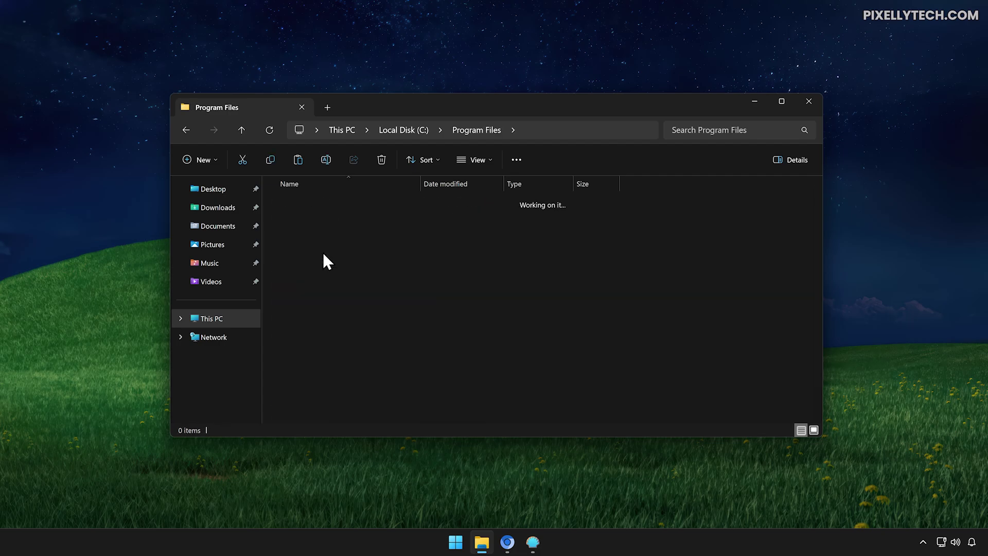
double_click(329, 202)
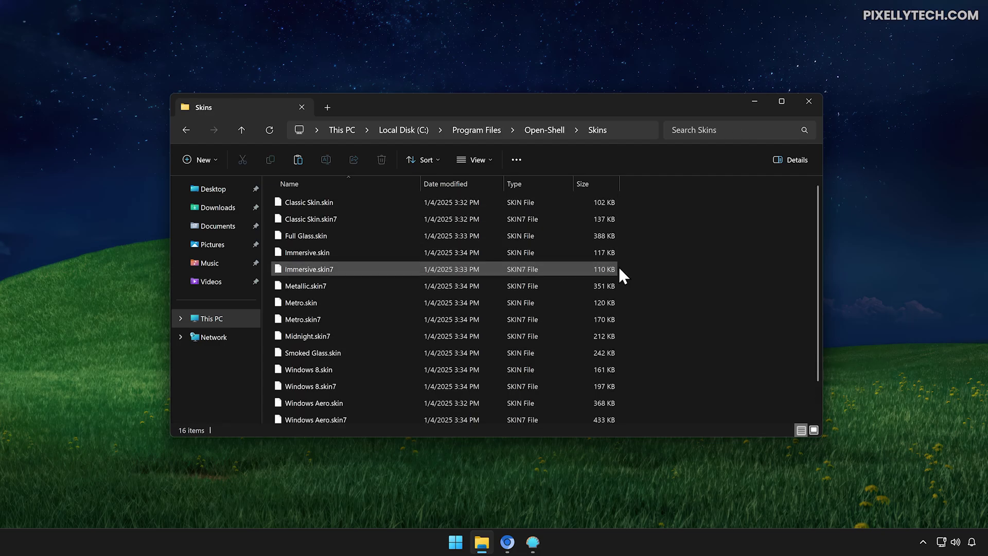
- Paste the skin files into Skins, granting administrator permission for all items
right_click(671, 273)
click(687, 285)
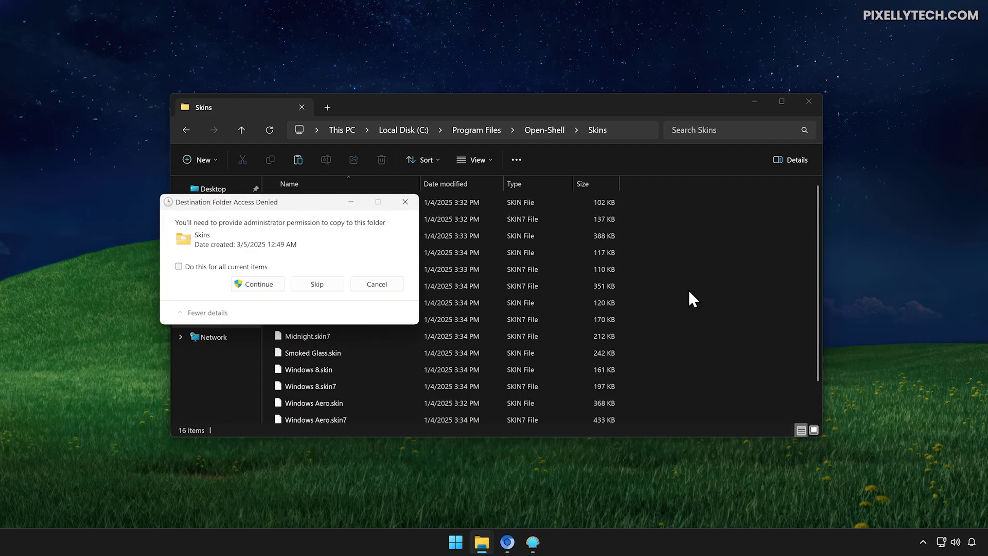
click(260, 267)
click(258, 284)
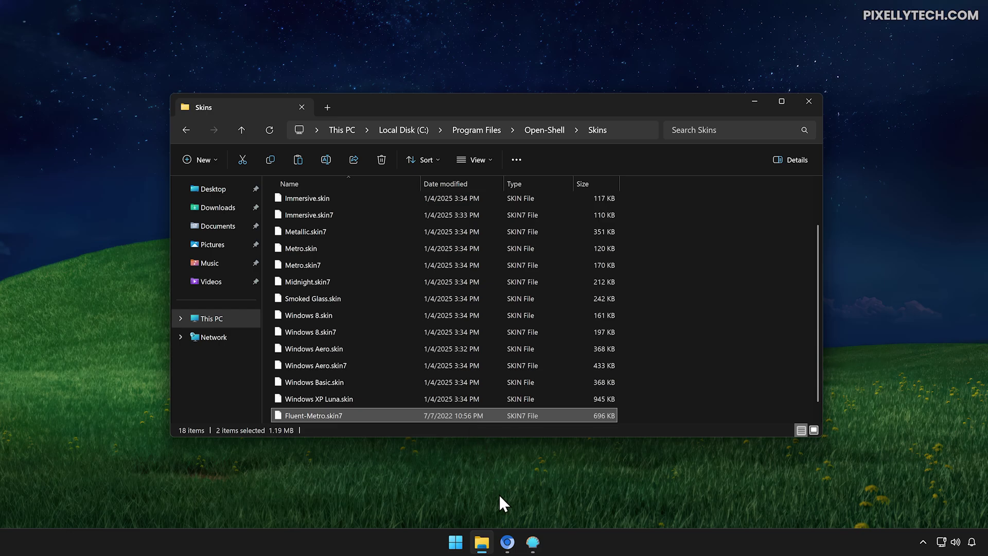
click(532, 543)
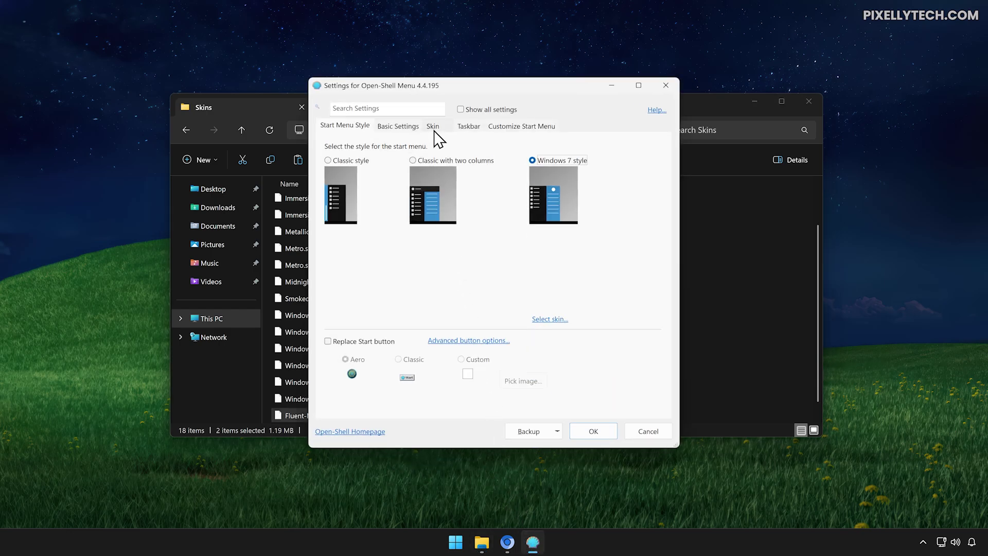
- Check the skin list, then cancel the settings window and discard unsaved changes
click(434, 126)
click(424, 149)
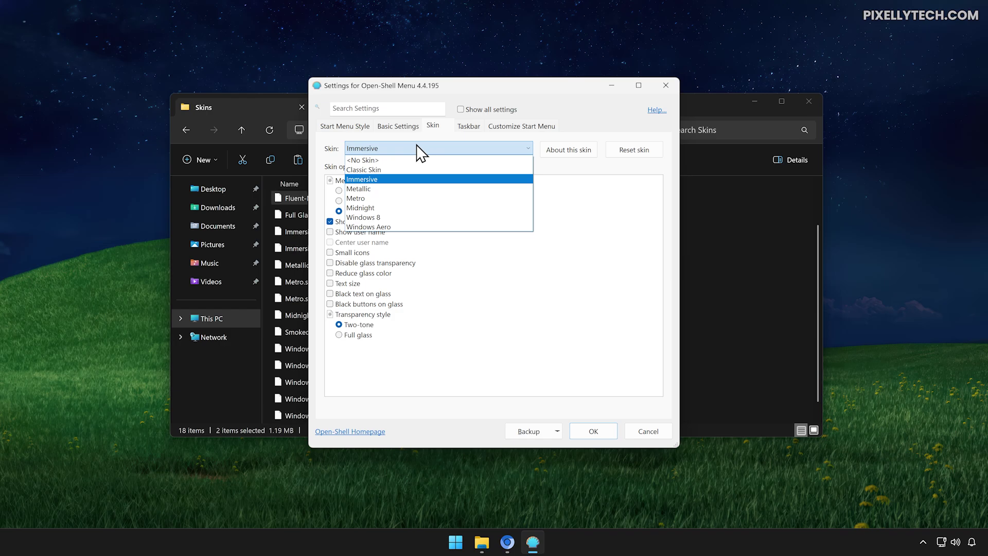
click(425, 149)
click(651, 438)
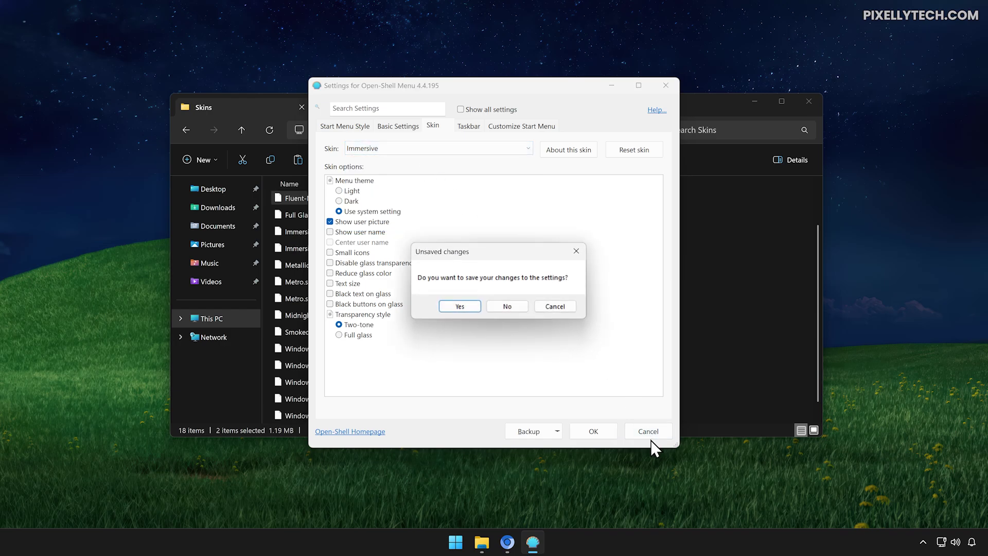
click(499, 308)
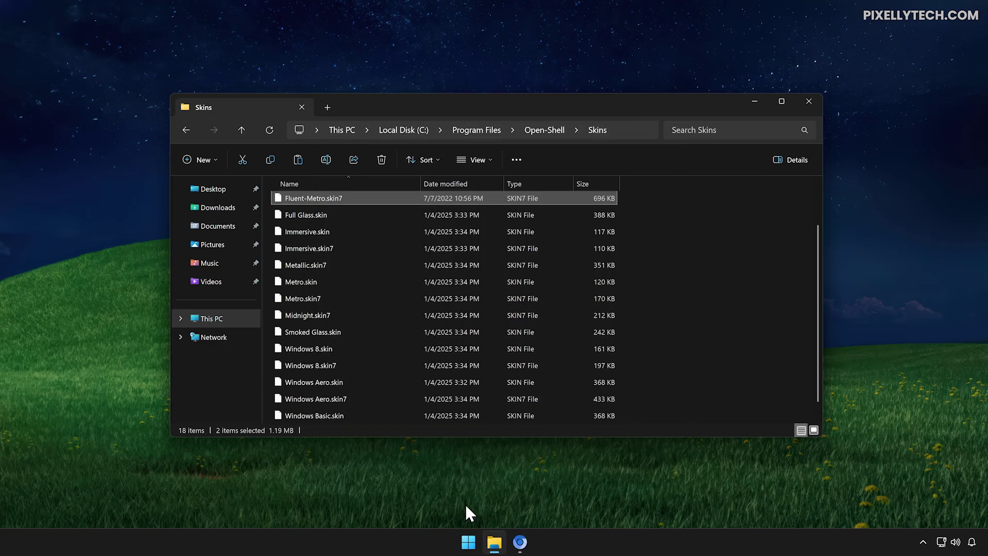
- Reopen Open-Shell Menu settings from the Start button and select the Fluent-Metro skin
right_click(468, 542)
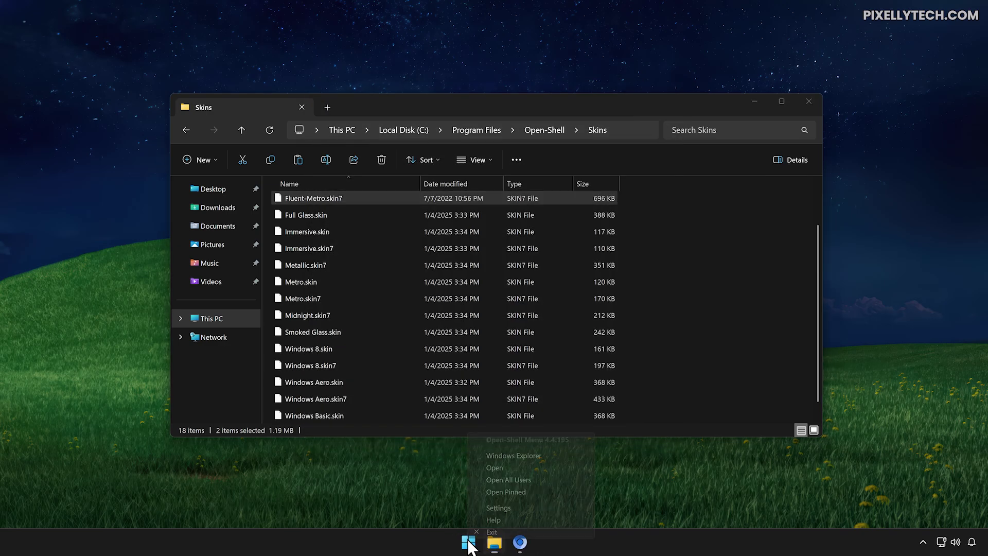
click(492, 507)
click(440, 149)
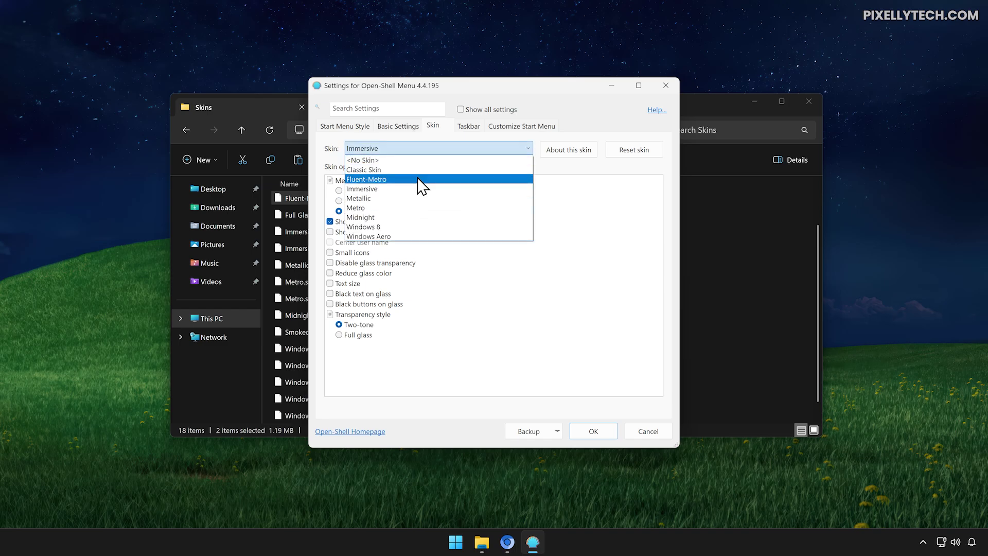
click(418, 179)
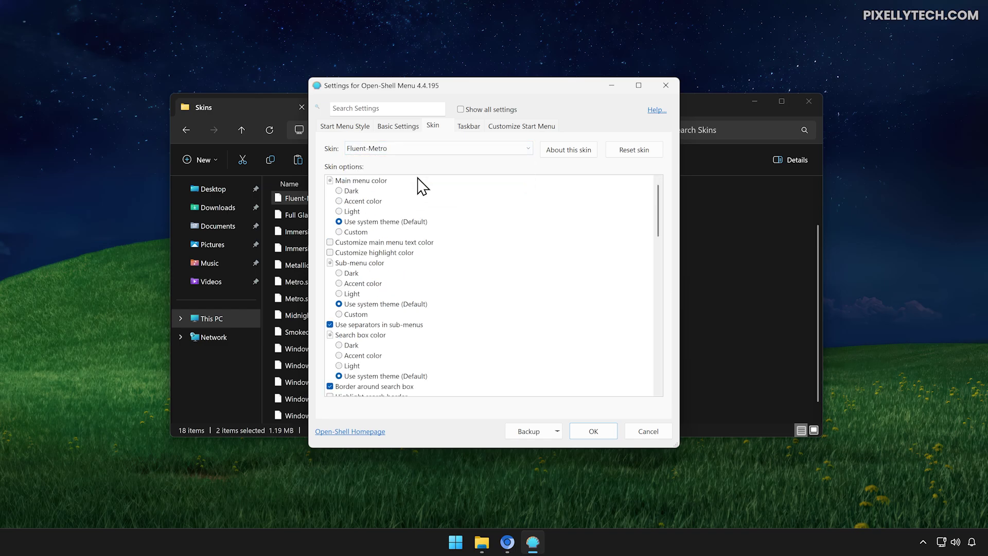
click(540, 435)
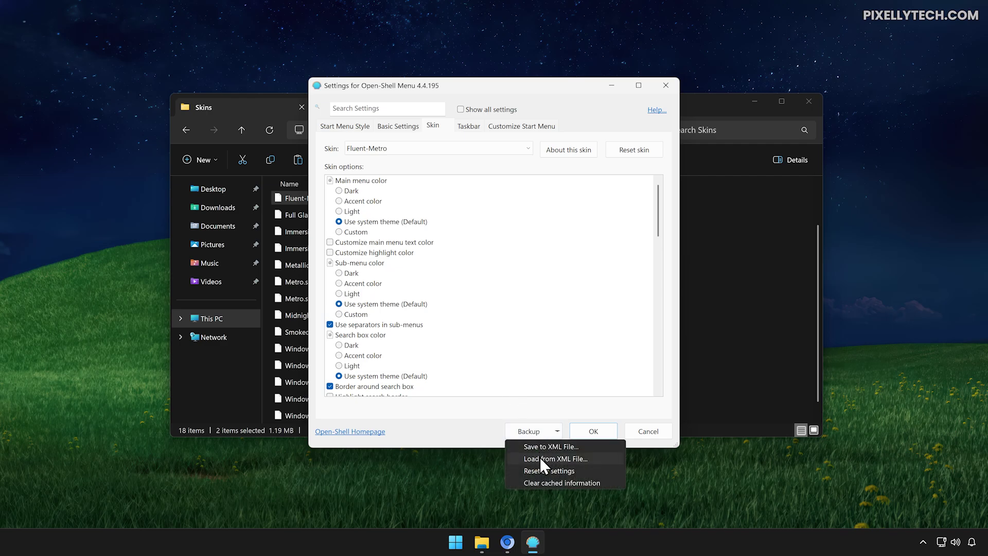
- Load Menu Settings.xml from the gist folder in Downloads, save with OK, and acknowledge the restart notice
click(540, 458)
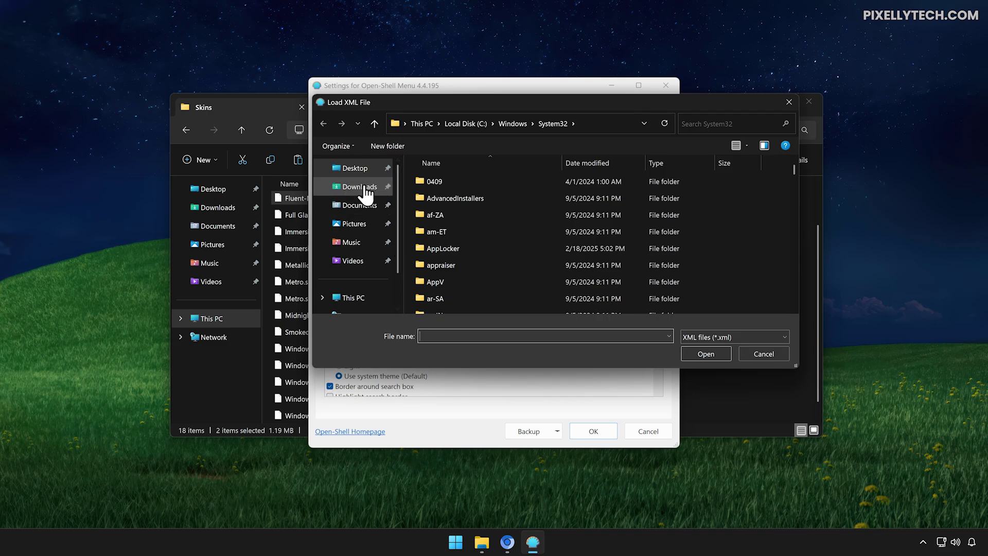
click(366, 189)
double_click(461, 198)
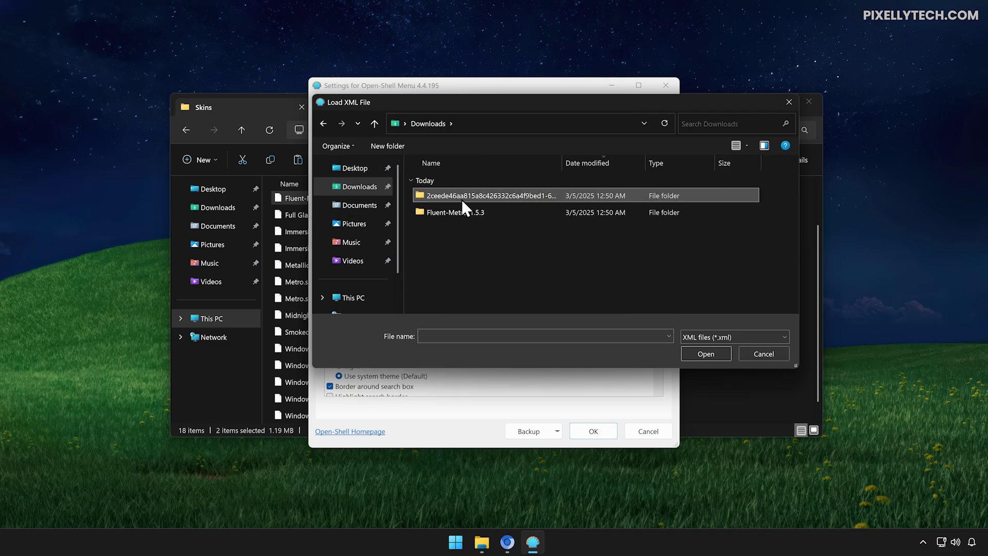
click(461, 198)
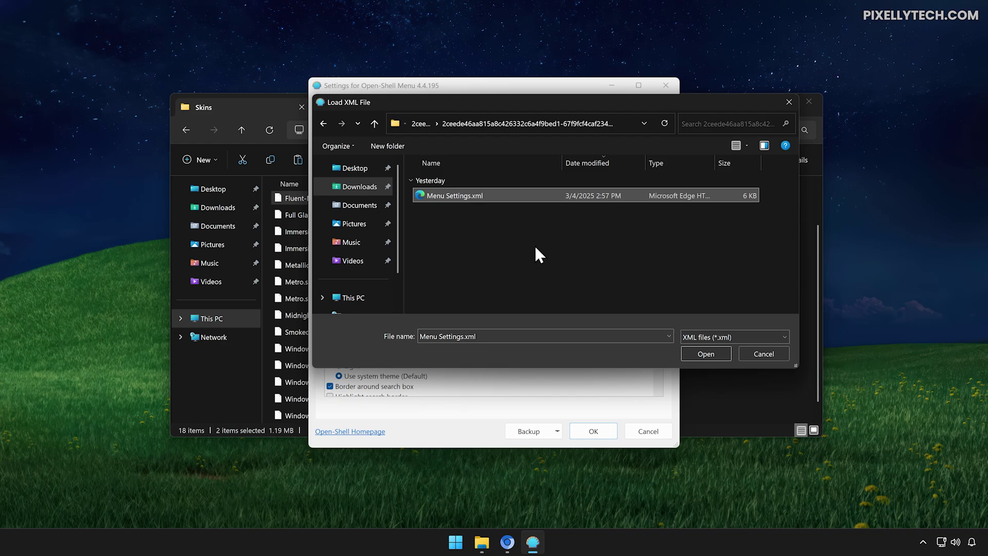
click(701, 354)
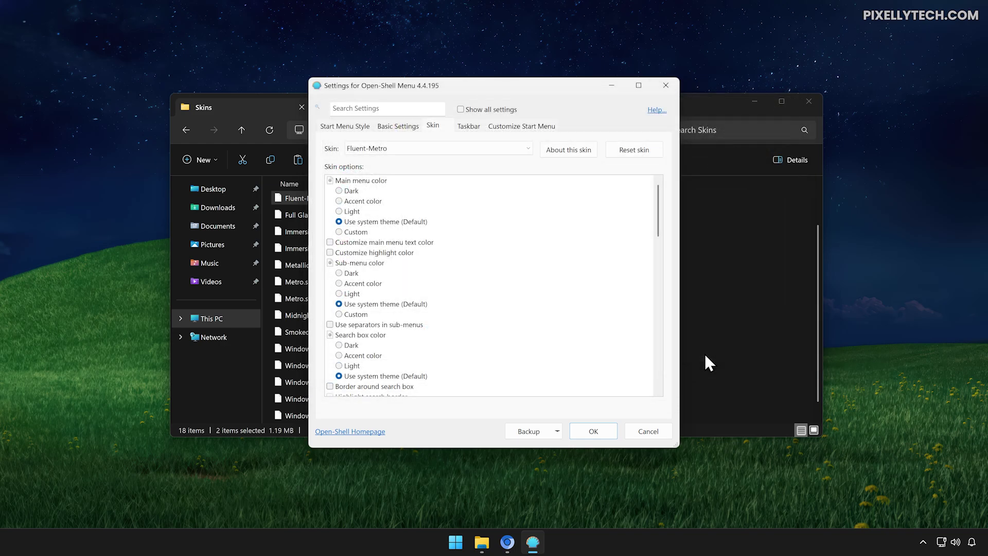
click(592, 431)
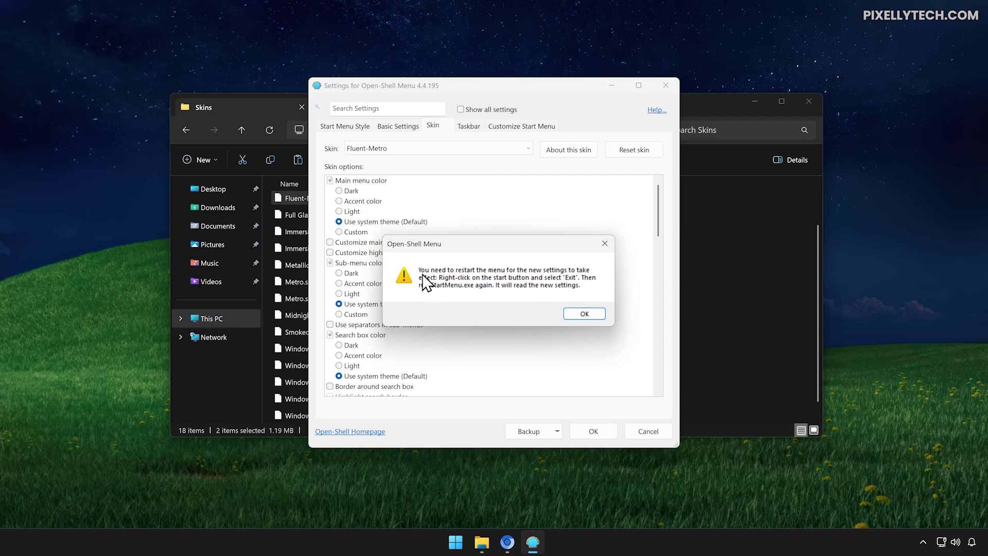
click(574, 314)
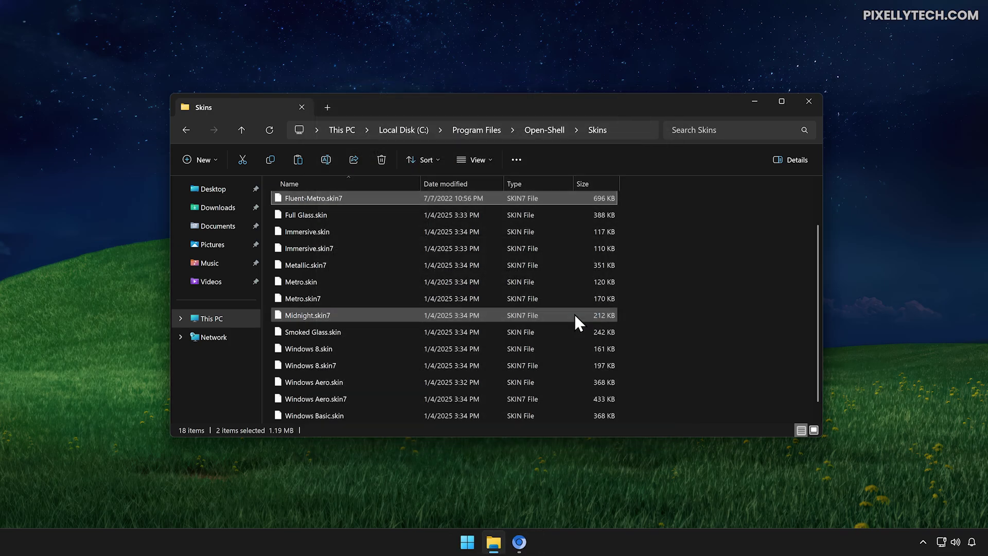
- Exit Open-Shell, relaunch it via StartMenu.exe, check the restyled Start menu, and close File Explorer
right_click(469, 545)
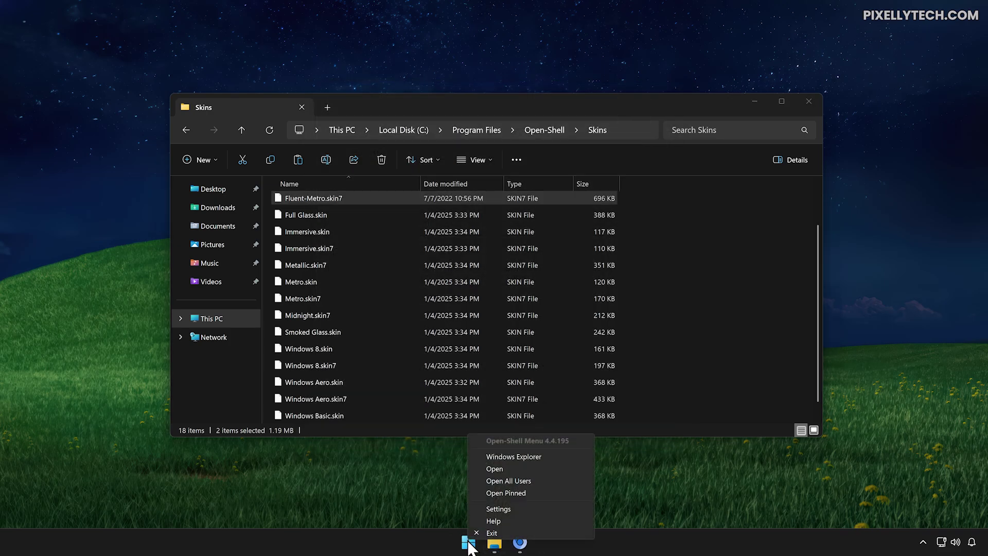
click(503, 534)
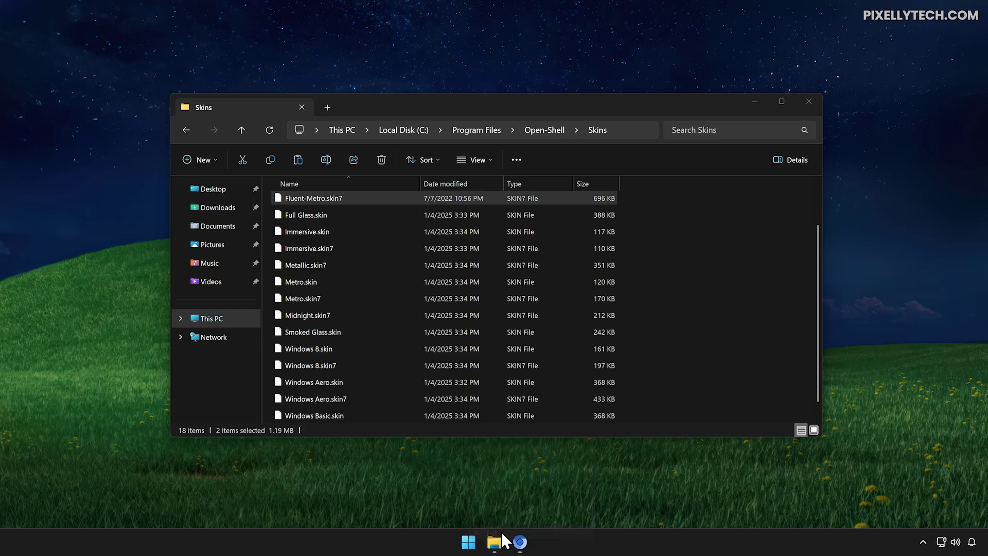
click(549, 132)
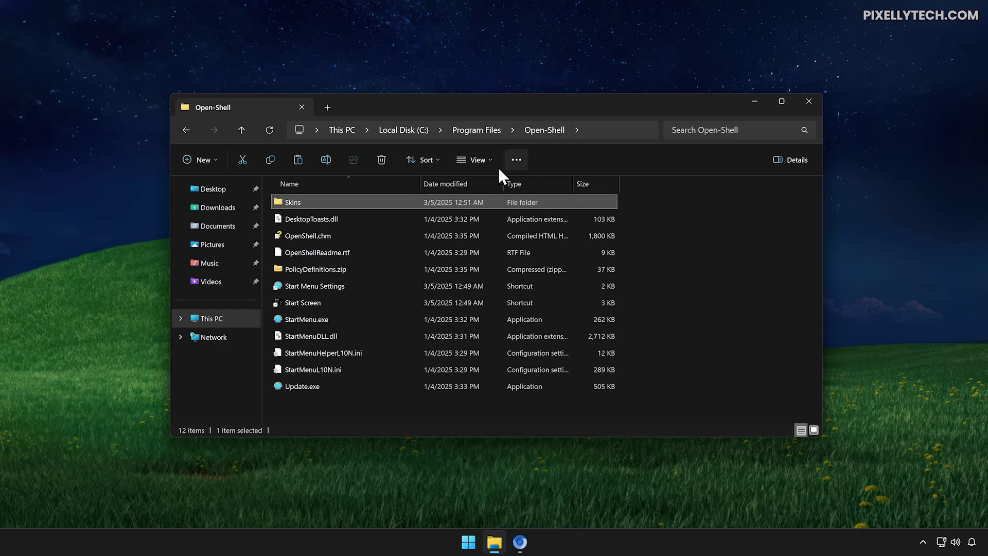
click(344, 318)
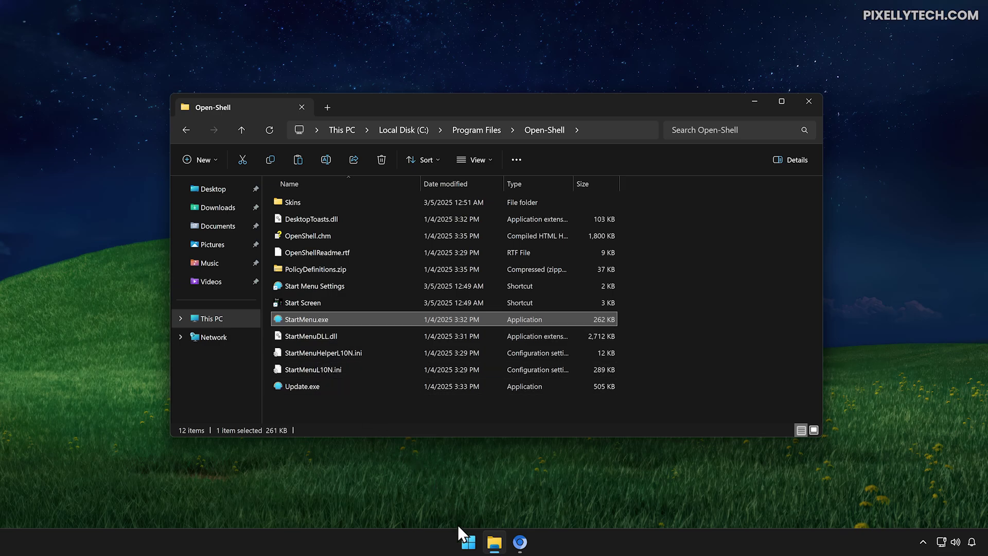
click(467, 541)
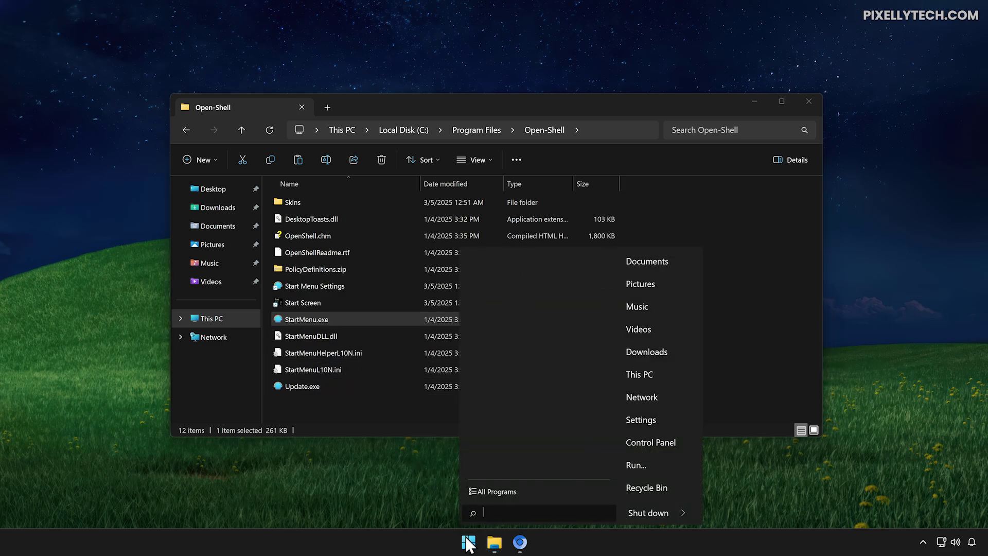
click(808, 102)
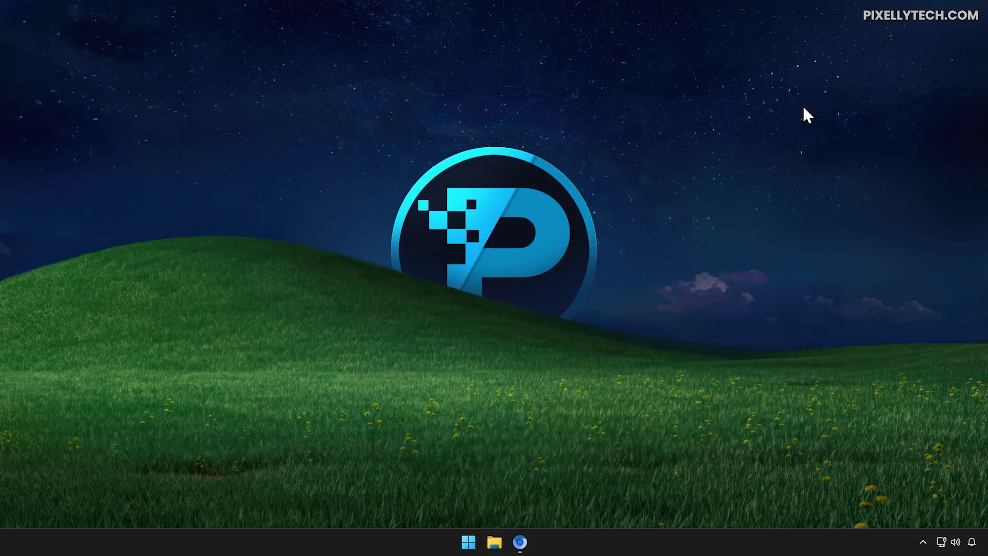
- Set Taskbar alignment to Left under Taskbar behaviors, then close Settings
right_click(647, 546)
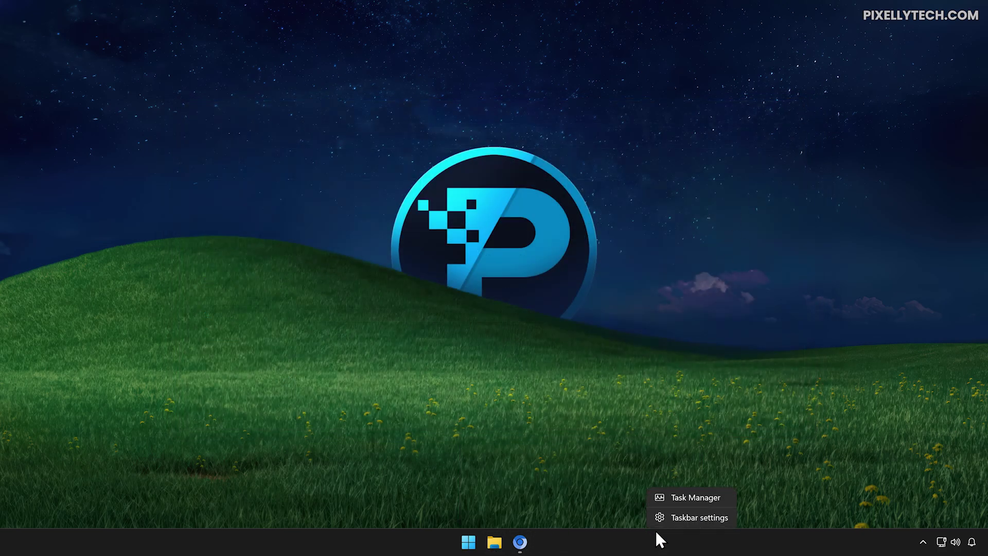
click(671, 518)
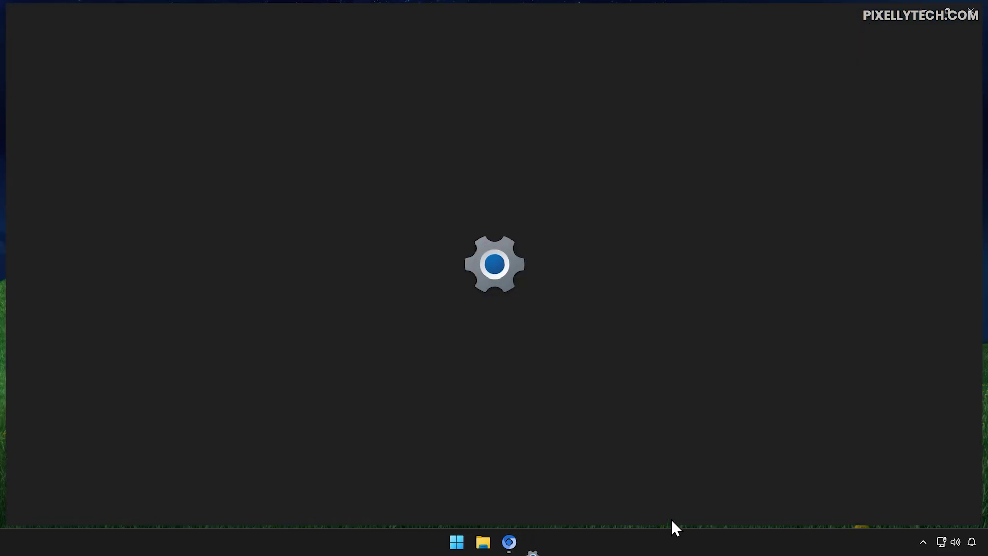
click(728, 402)
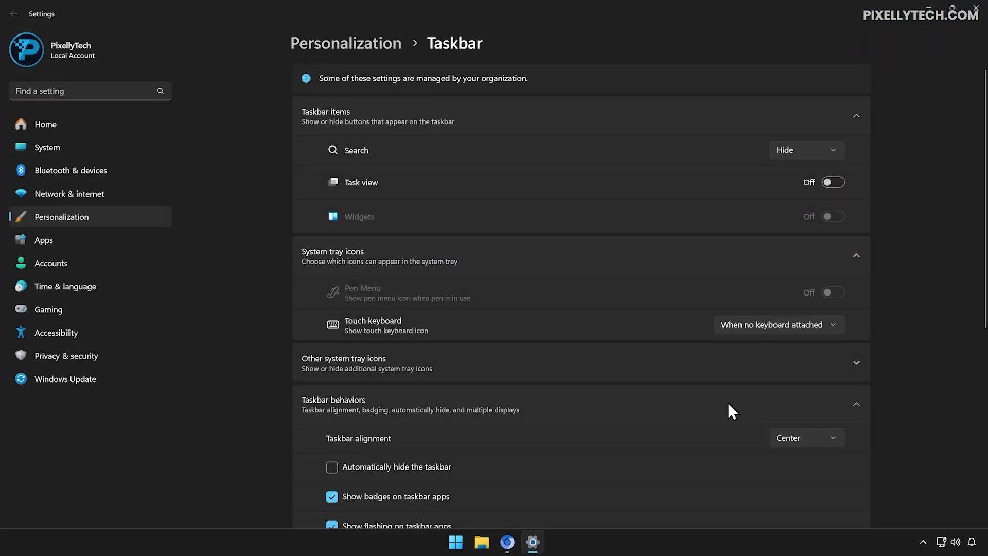
click(792, 437)
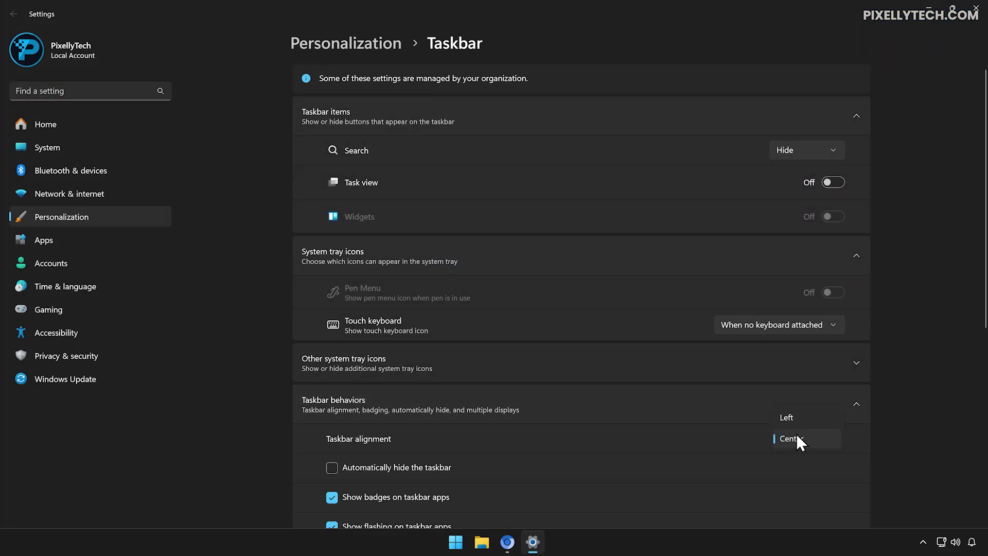
click(801, 419)
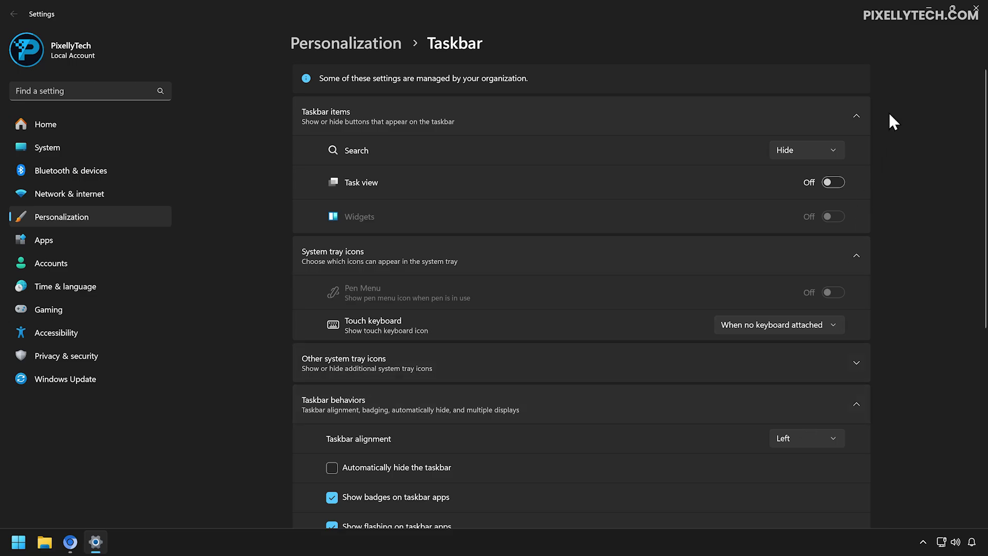
click(977, 8)
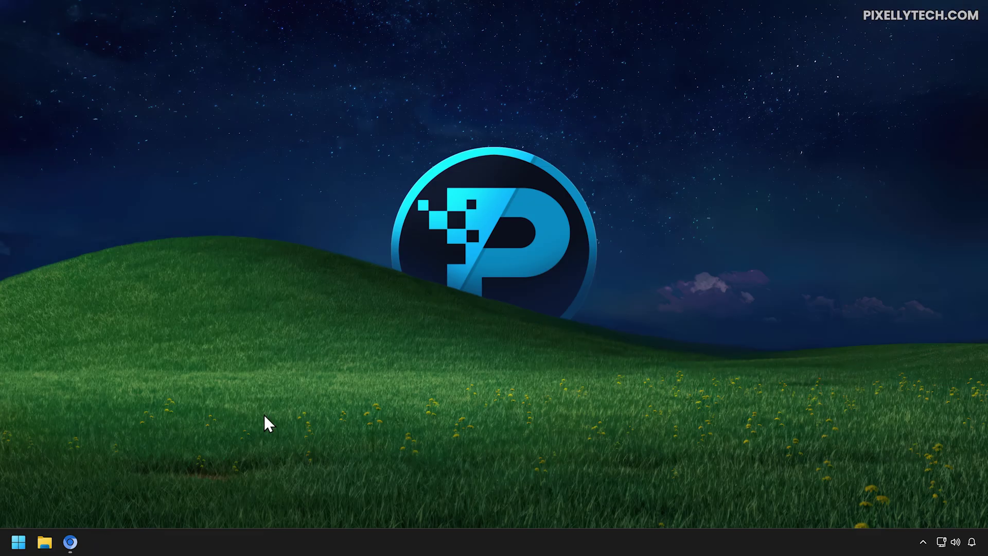
- Pin Microsoft Edge and Thorium to the Open-Shell Start menu from All Programs
click(18, 543)
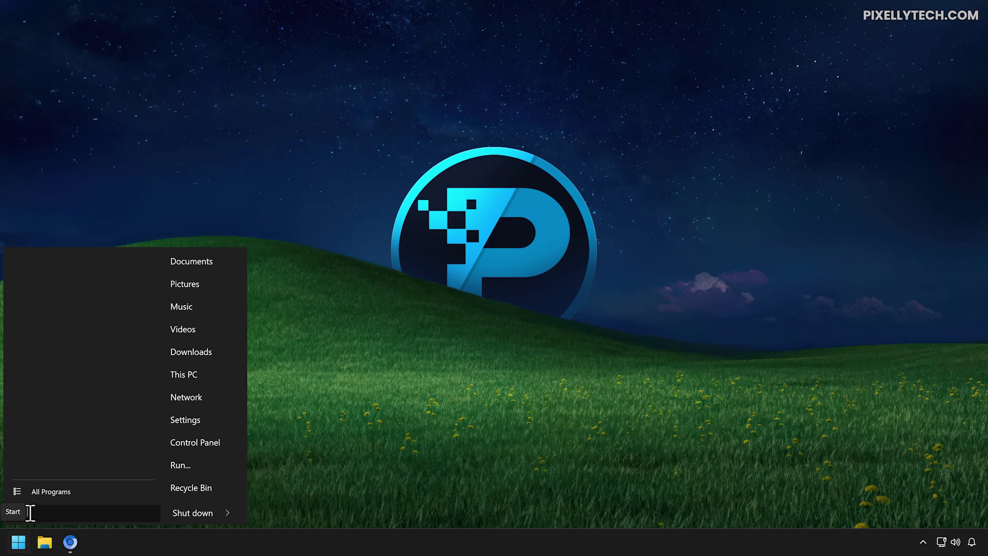
click(45, 488)
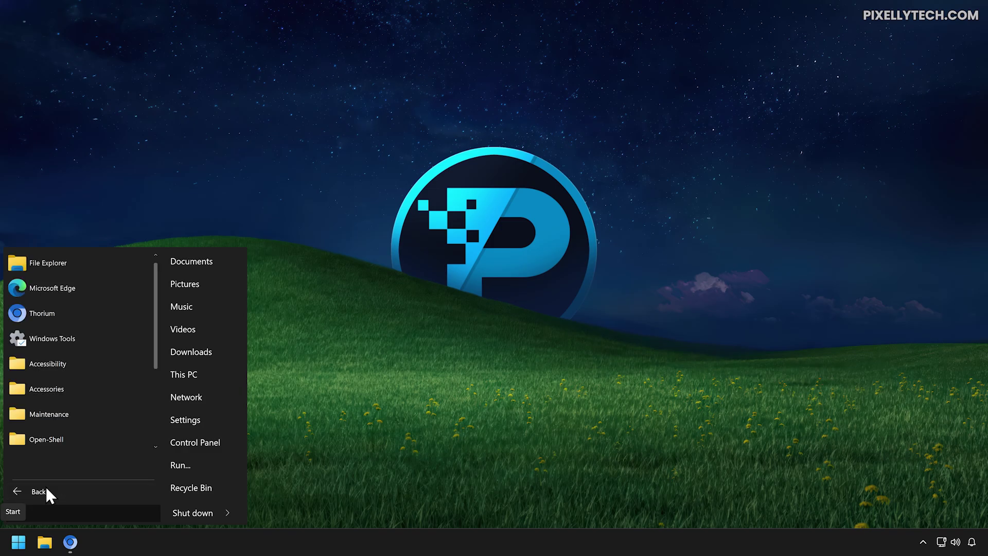
right_click(80, 290)
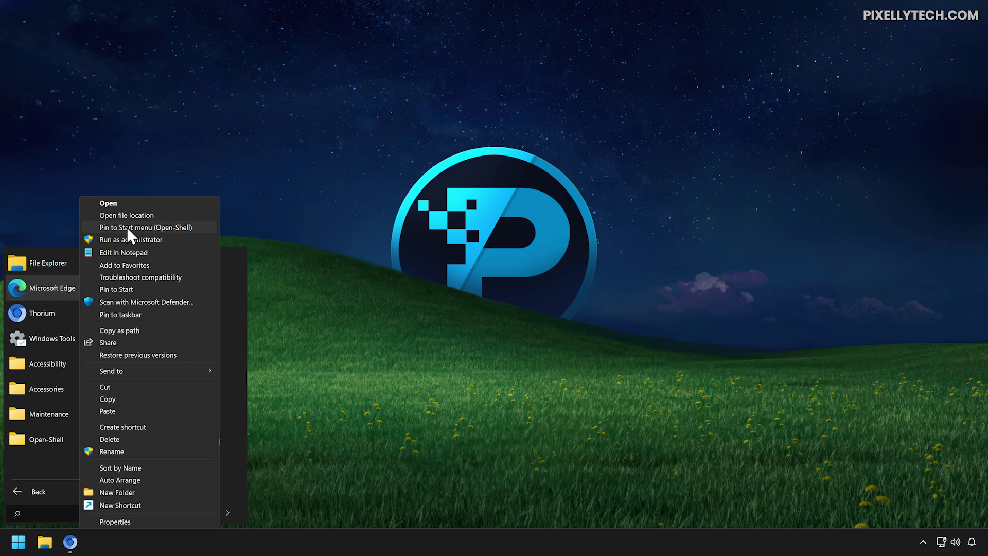
key(Escape)
right_click(73, 316)
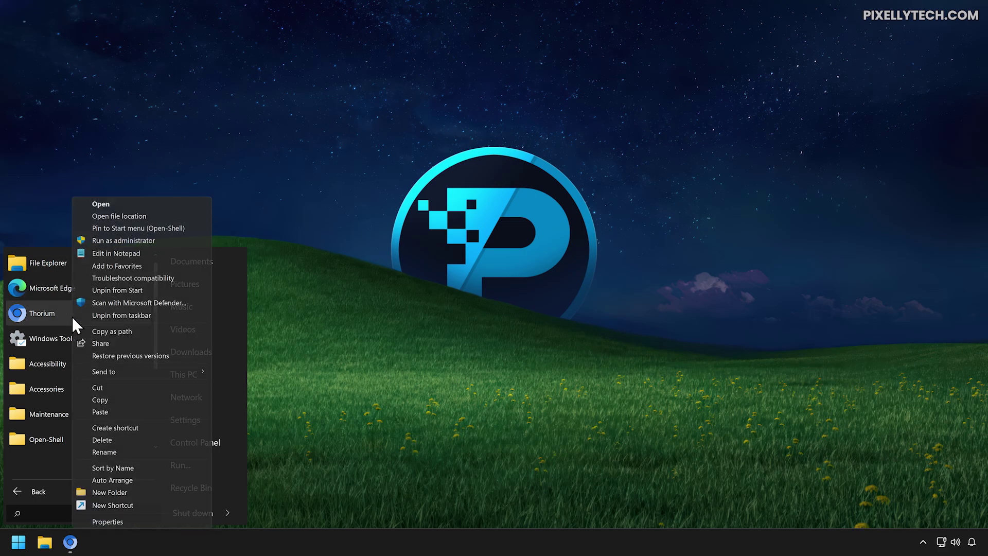
click(119, 228)
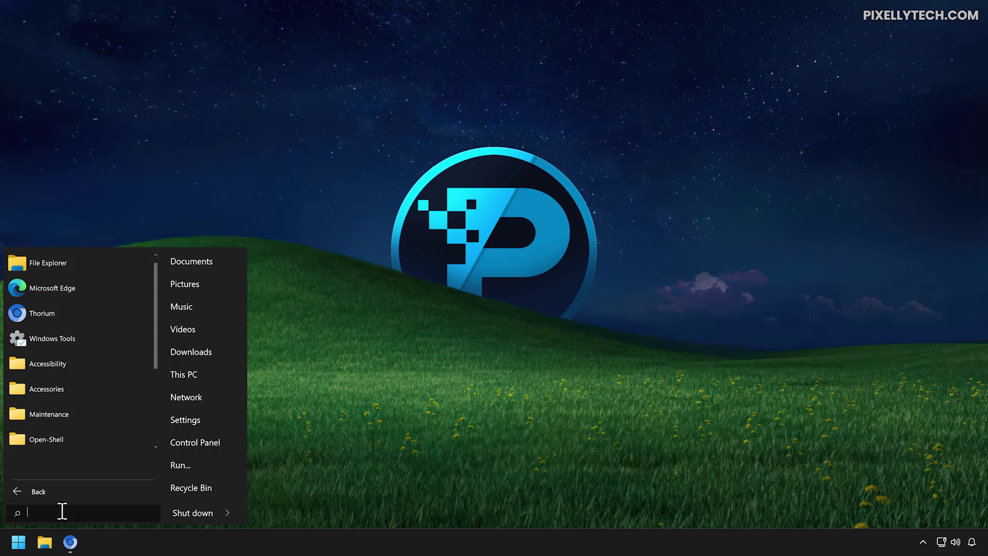
- Search for Calculator and Notepad and pin both to the Start menu
text(calcu)
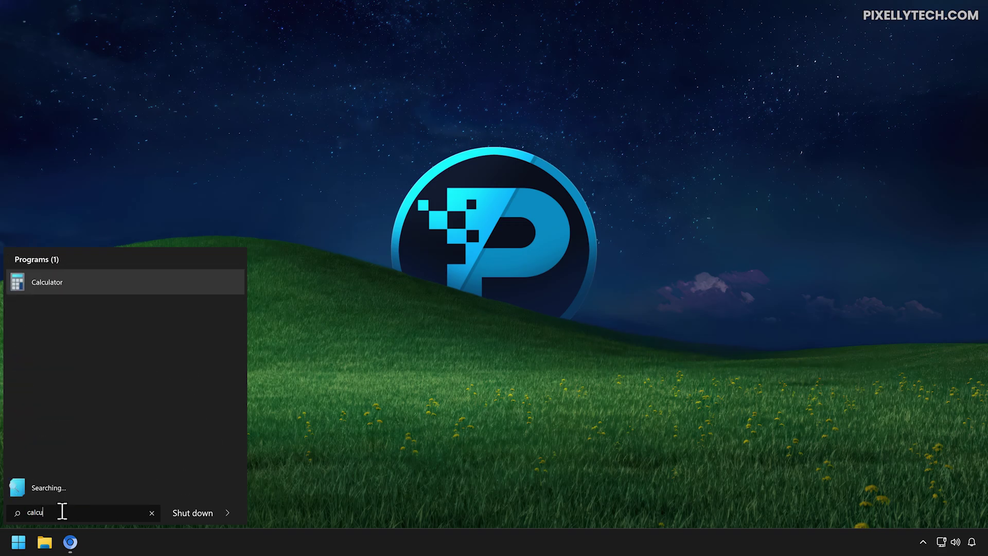
right_click(93, 282)
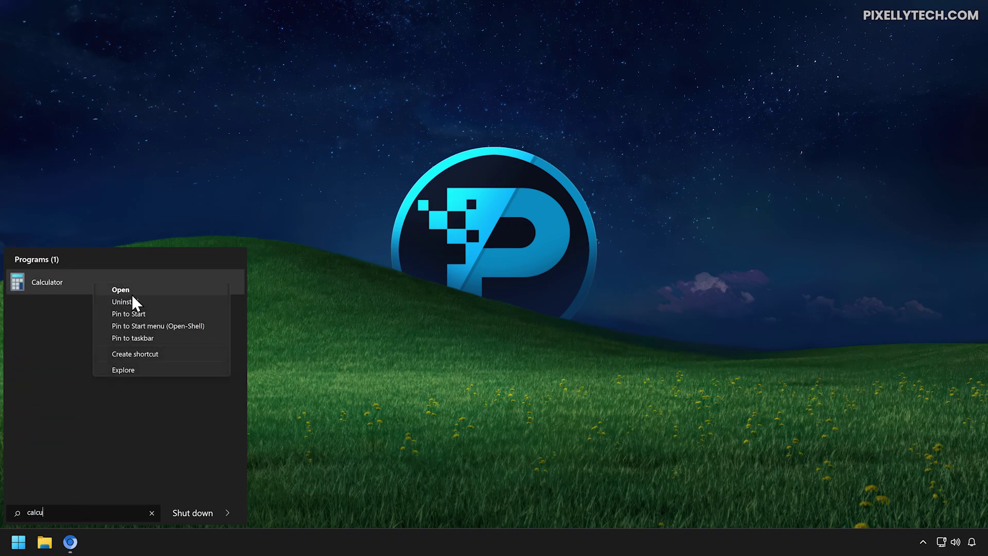
click(154, 326)
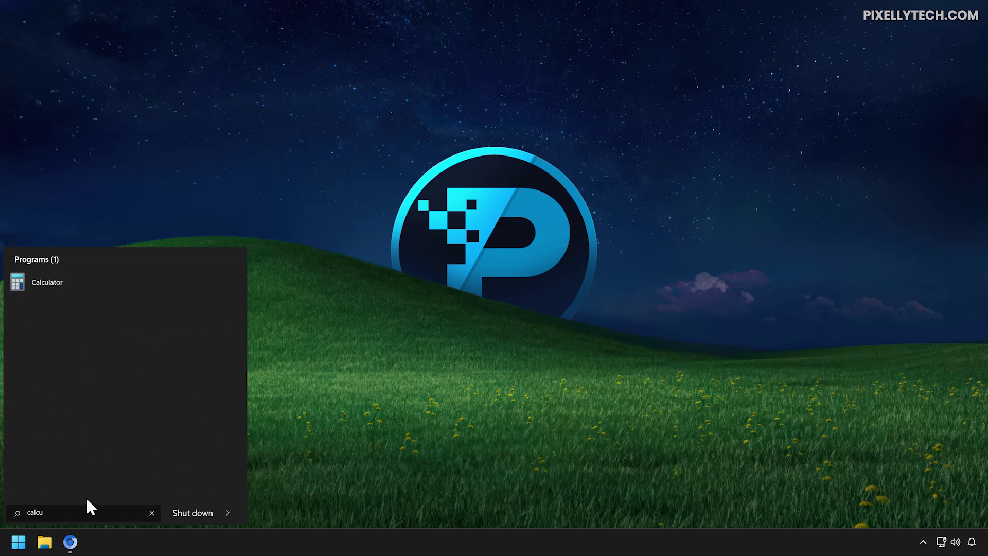
key(ctrl+a)
text(notepa)
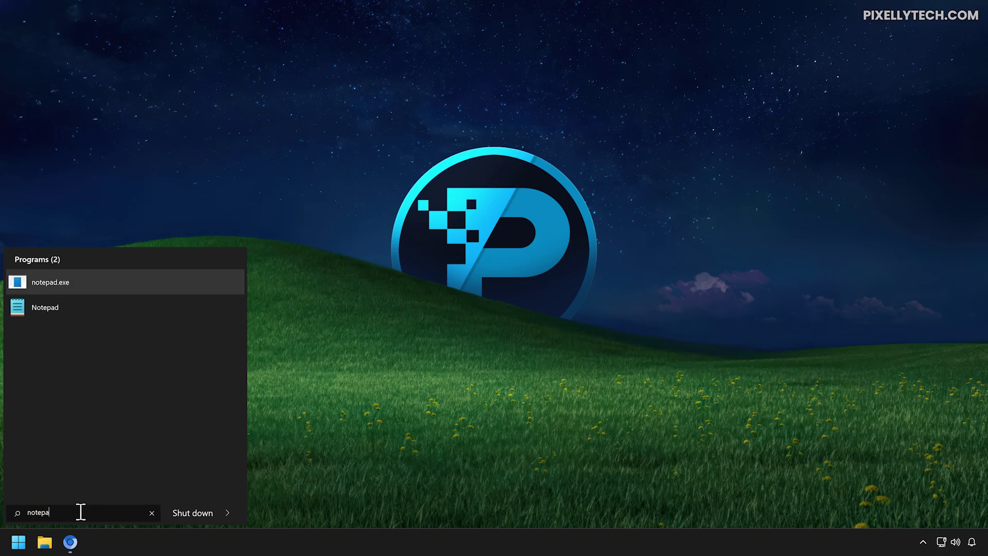
right_click(106, 307)
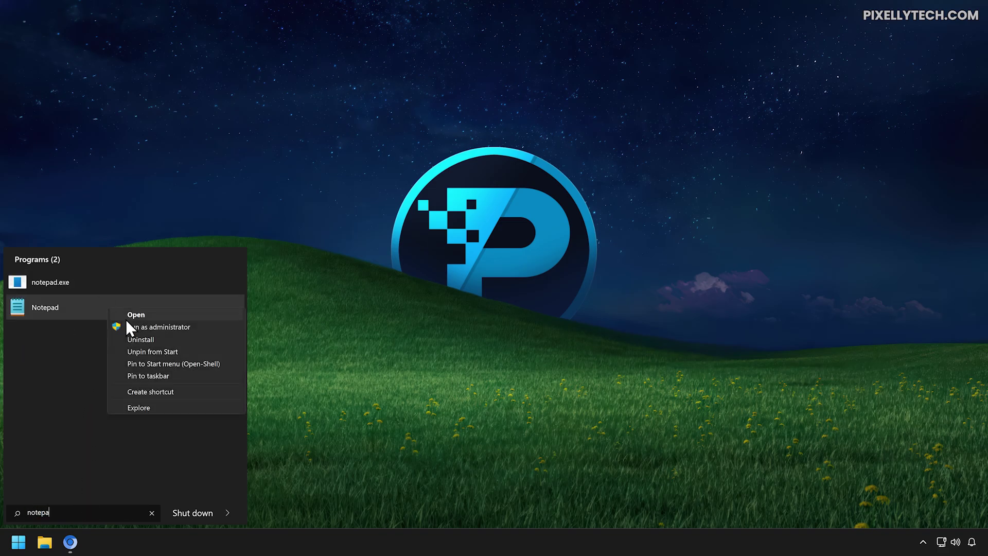
click(159, 363)
key(super)
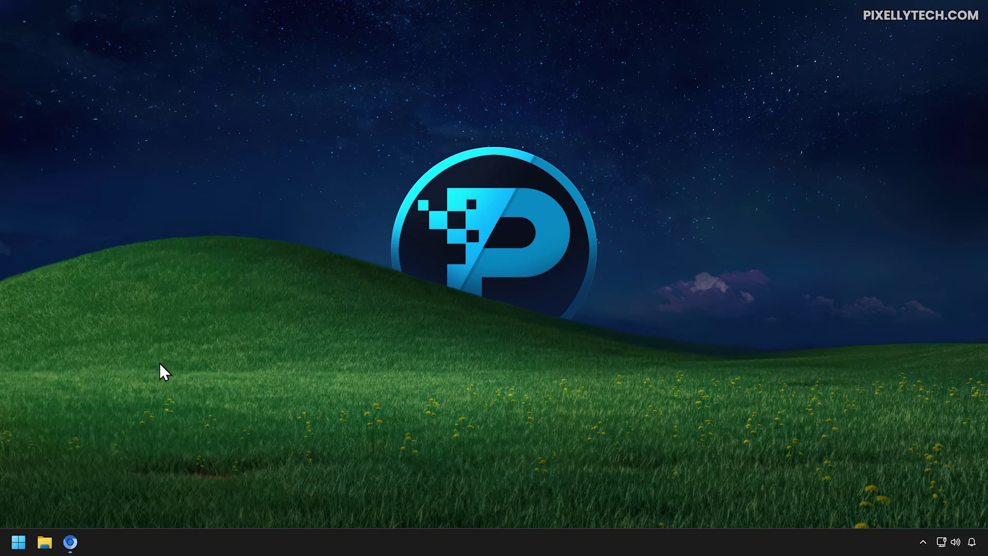
key(super)
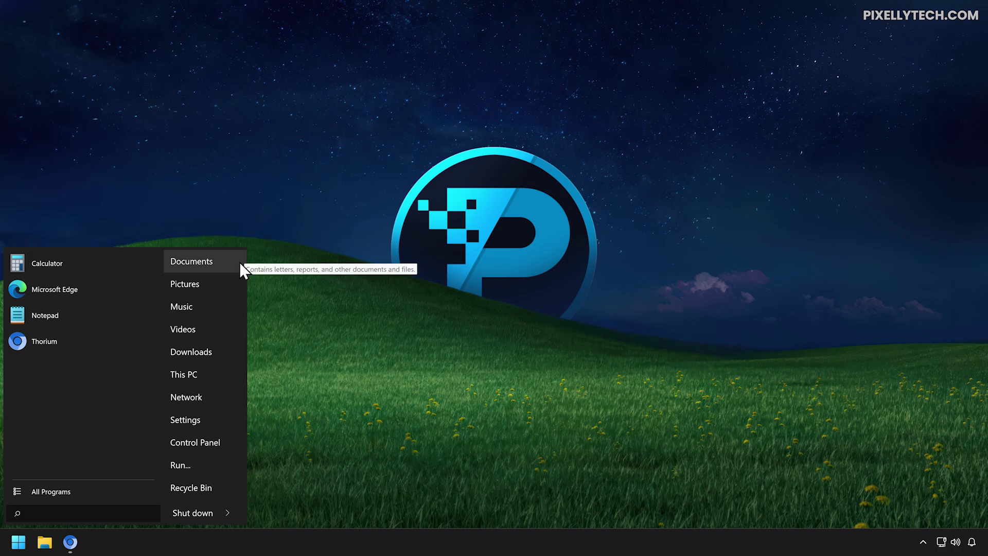
right_click(19, 543)
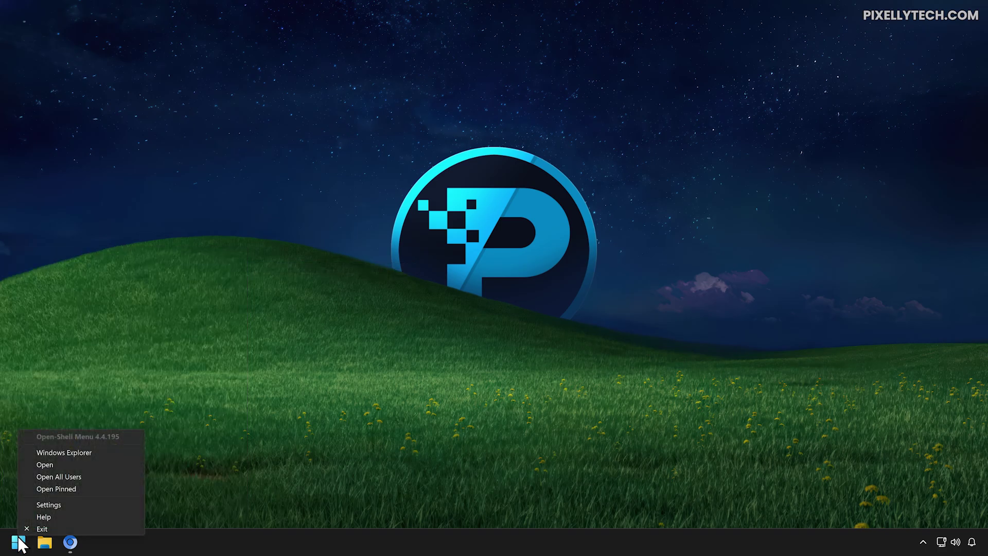
- Go to the Customize Start Menu tab of Open-Shell settings and widen the Display column
click(50, 500)
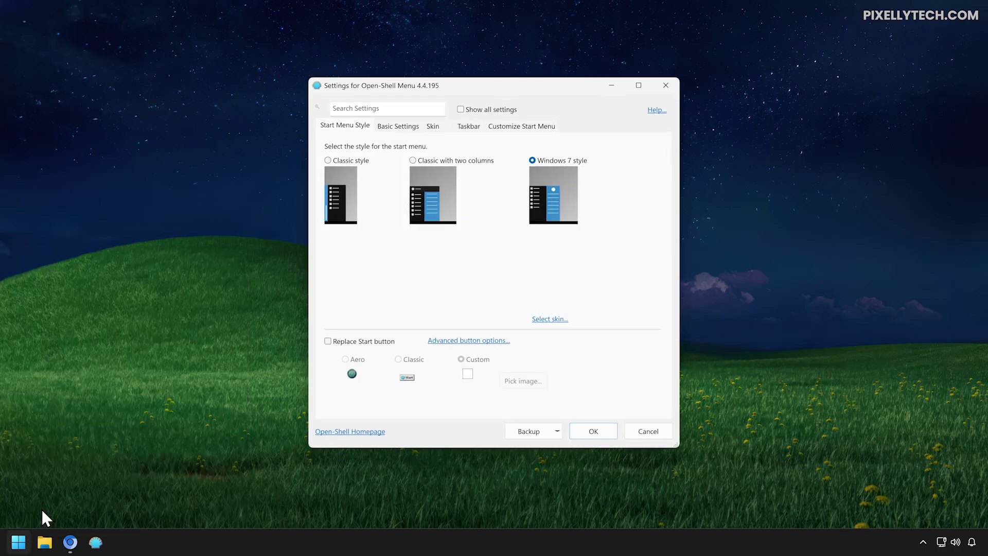
click(519, 125)
drag(474, 156, 536, 162)
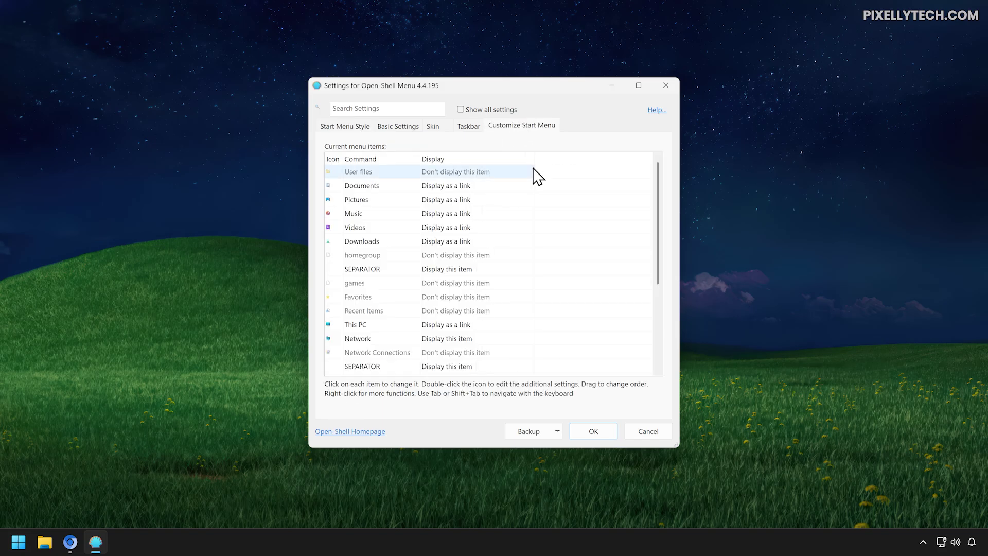
drag(421, 159, 458, 167)
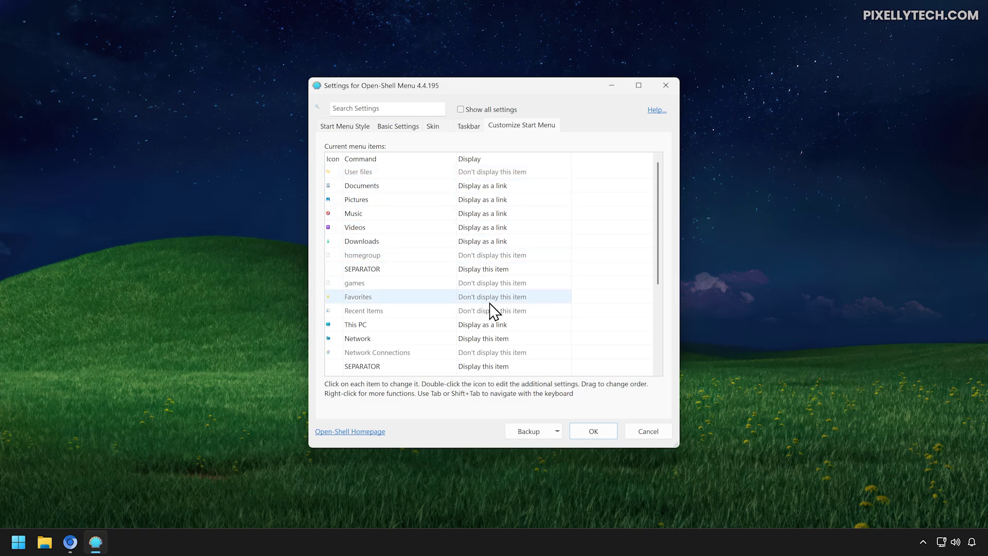
scroll(520, 366, down, 4)
scroll(521, 366, down, 1)
- Keep Control Panel hidden and set Windows Tools to 'Display as a link'
click(502, 256)
click(501, 254)
click(511, 268)
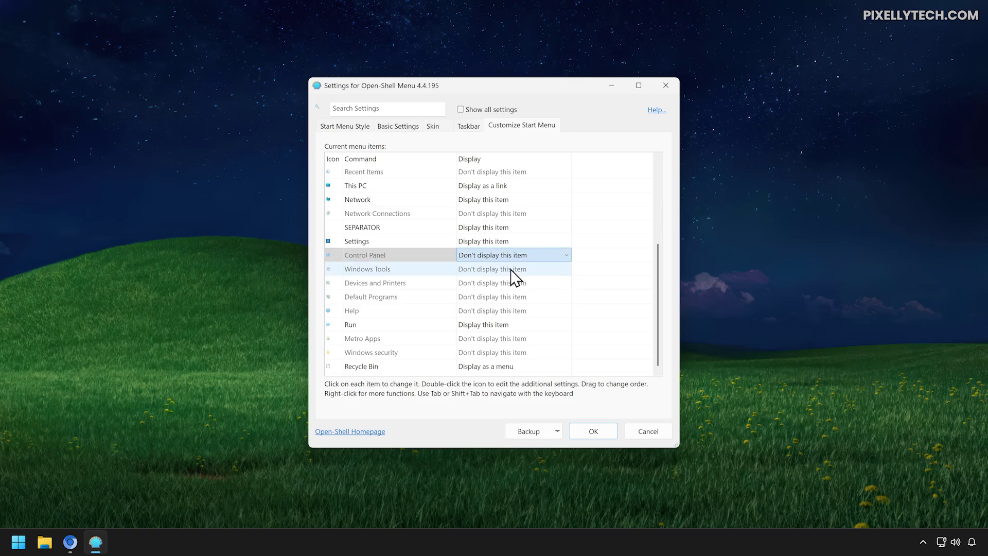
click(513, 270)
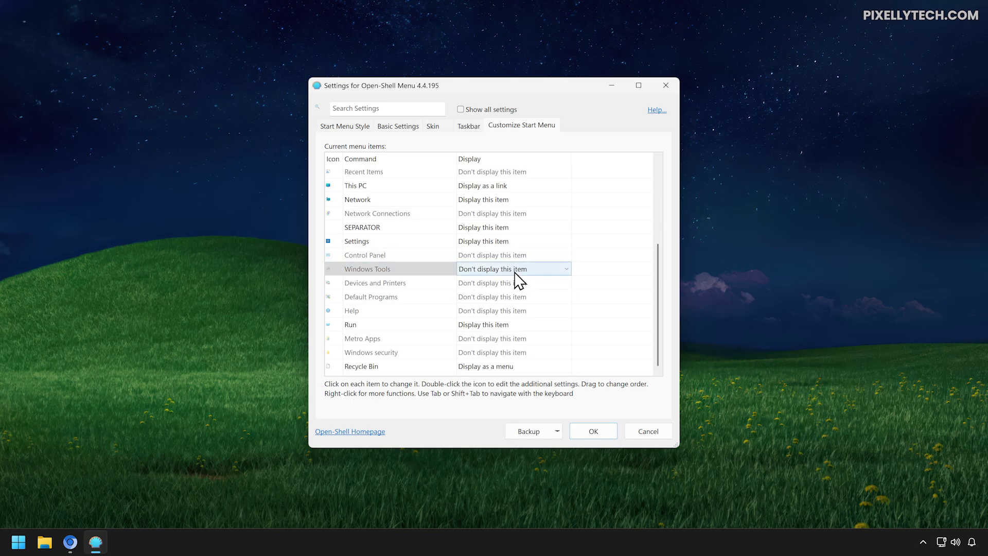
click(515, 271)
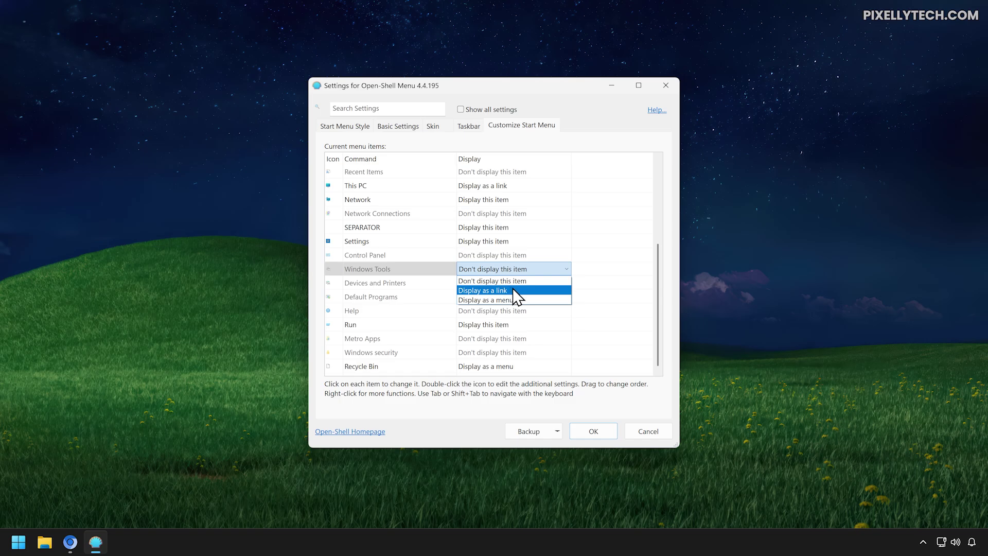
click(513, 290)
click(15, 539)
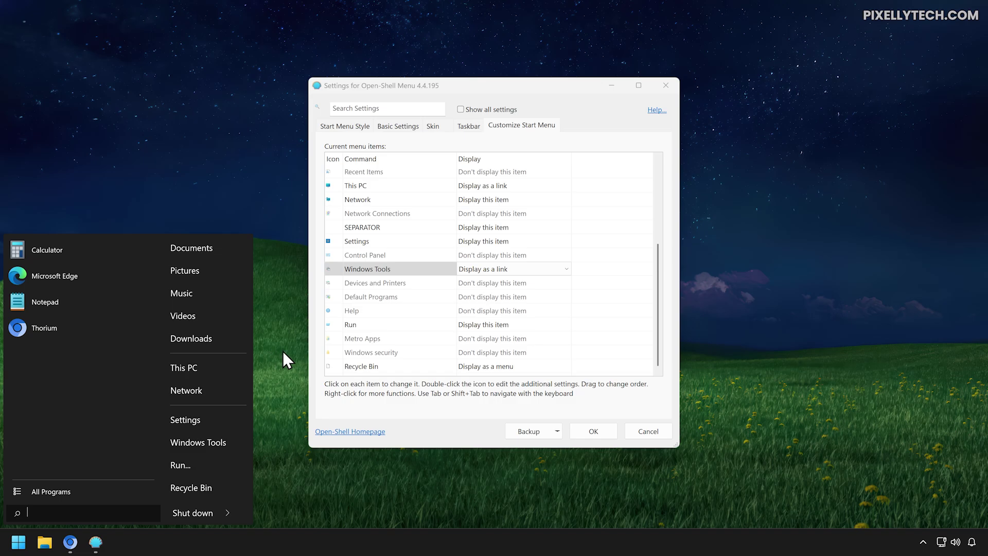
click(509, 229)
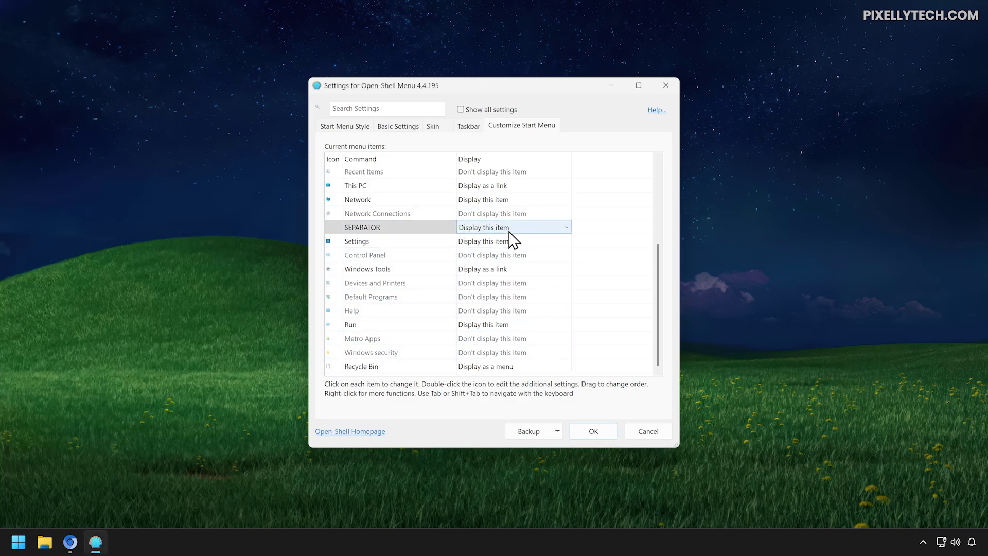
- Set both SEPARATOR entries to 'Don't display this item' and save with OK
click(509, 231)
click(513, 238)
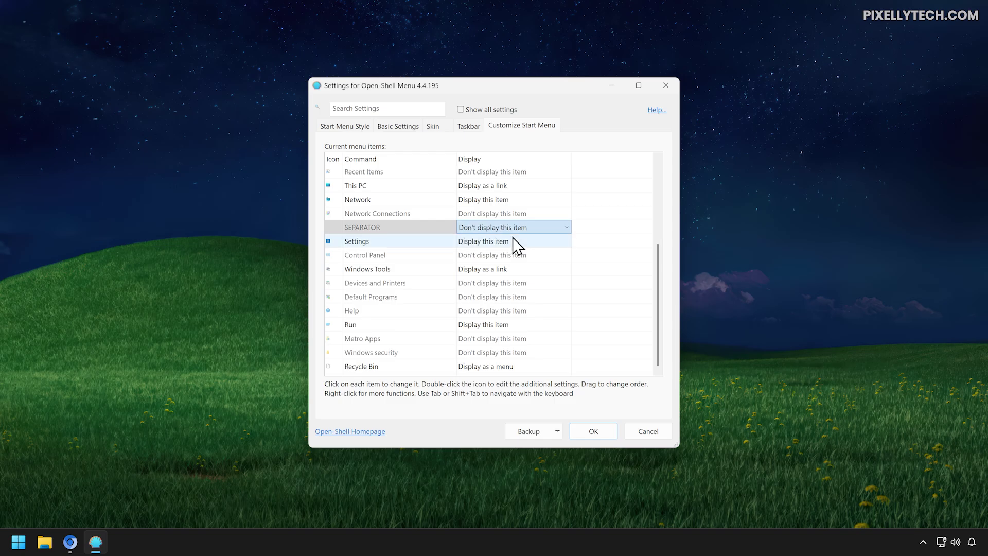
scroll(513, 238, up, 3)
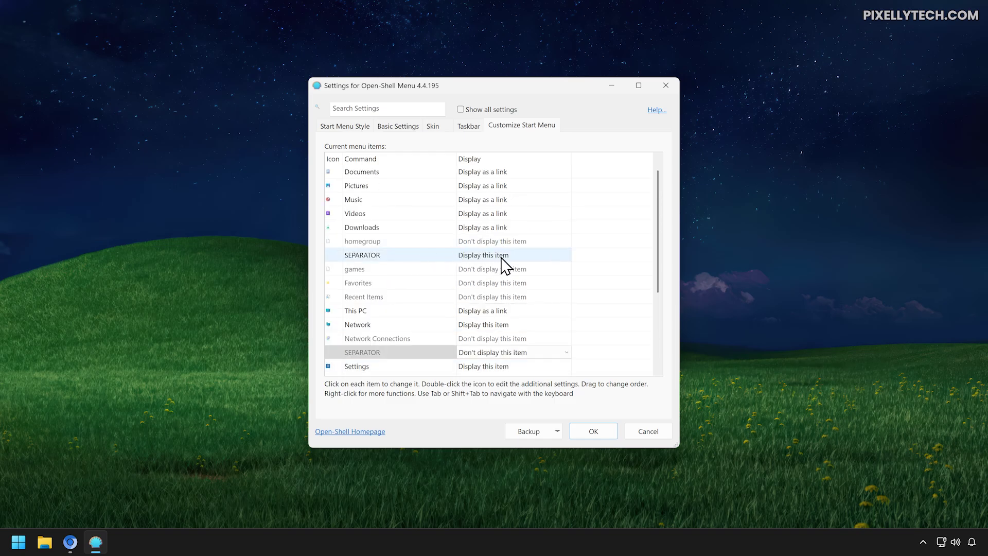
click(510, 256)
click(514, 257)
click(514, 267)
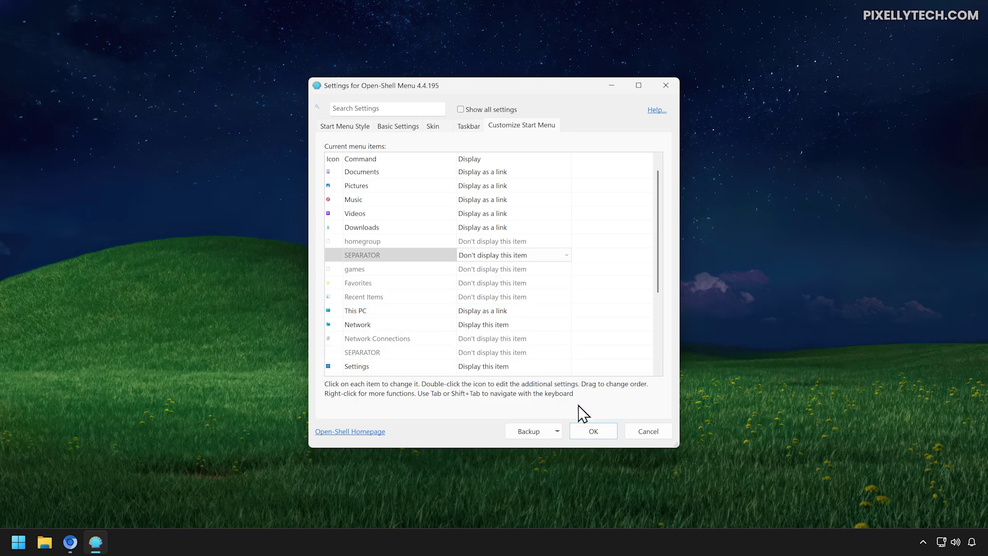
click(595, 433)
- Check the Start menu to confirm the right column shows no dividers
click(18, 542)
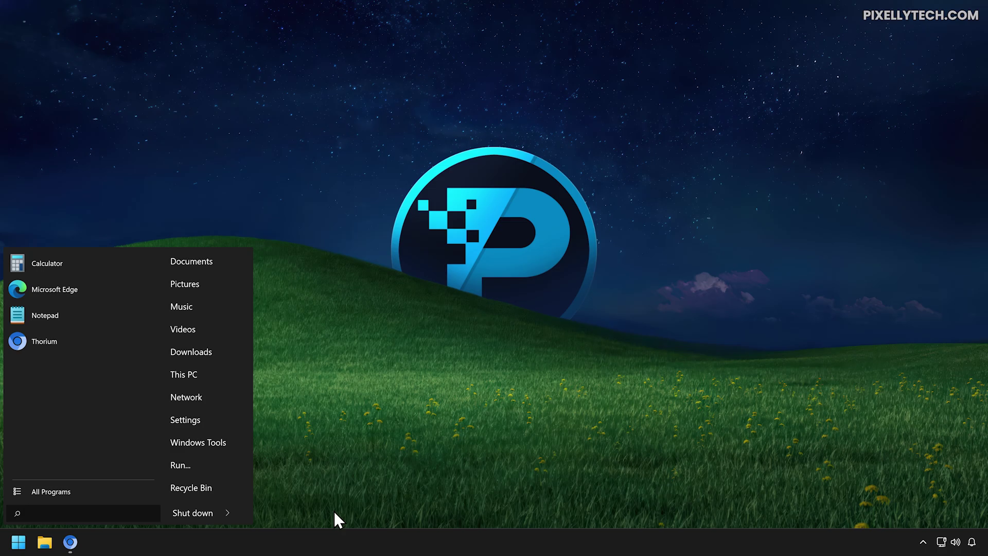
mouse_move(227, 512)
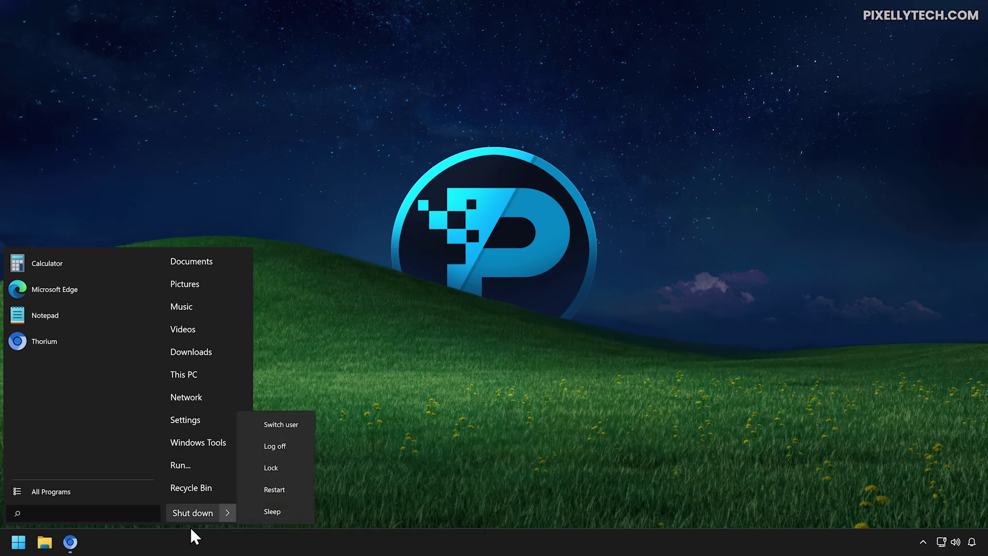
right_click(18, 542)
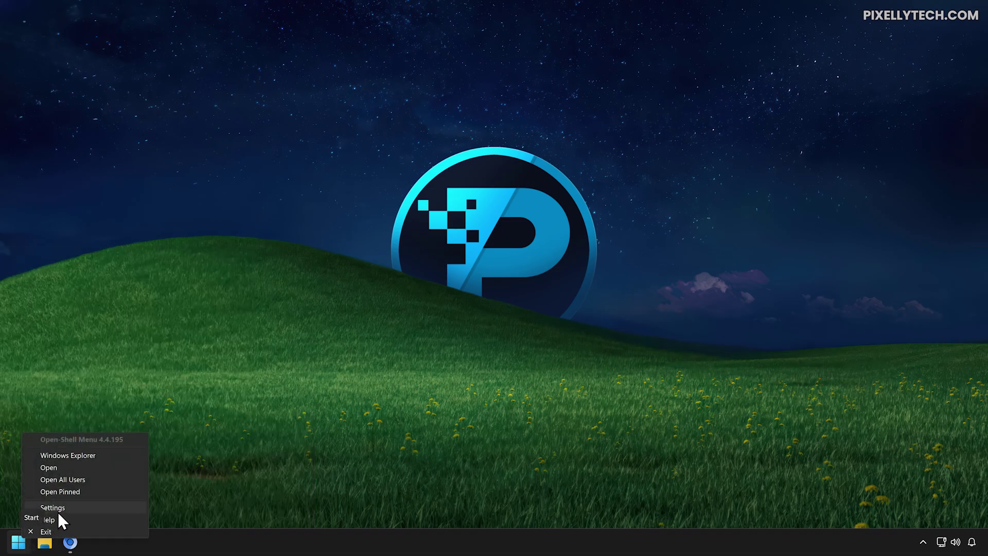
- Reach the Main Menu tab in Open-Shell settings with Show all settings enabled
click(57, 510)
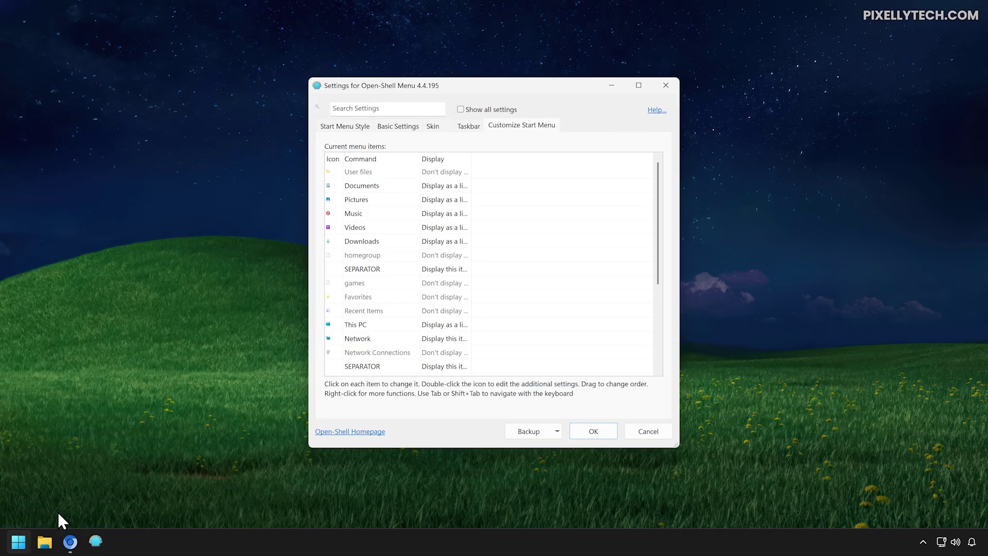
click(495, 110)
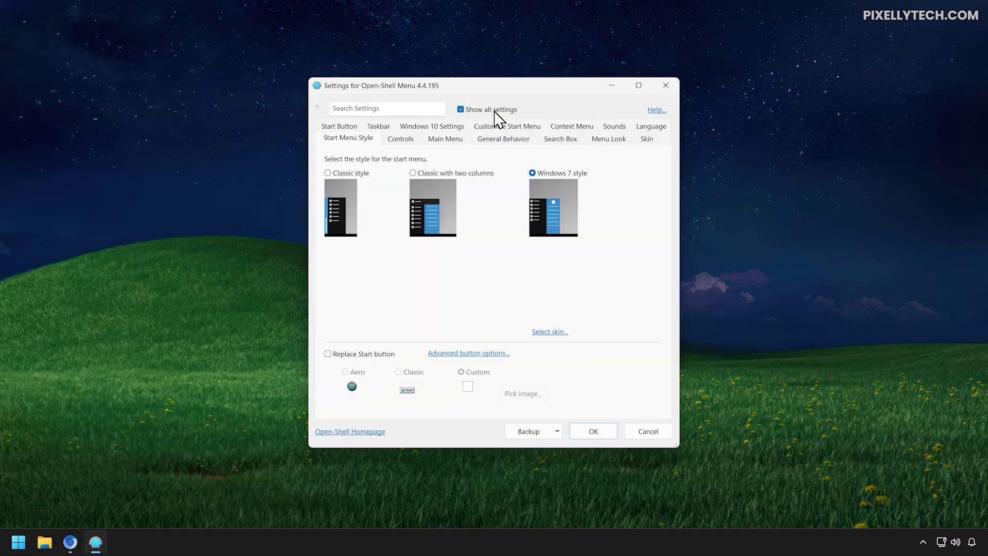
click(457, 138)
scroll(459, 206, down, 4)
scroll(458, 213, down, 5)
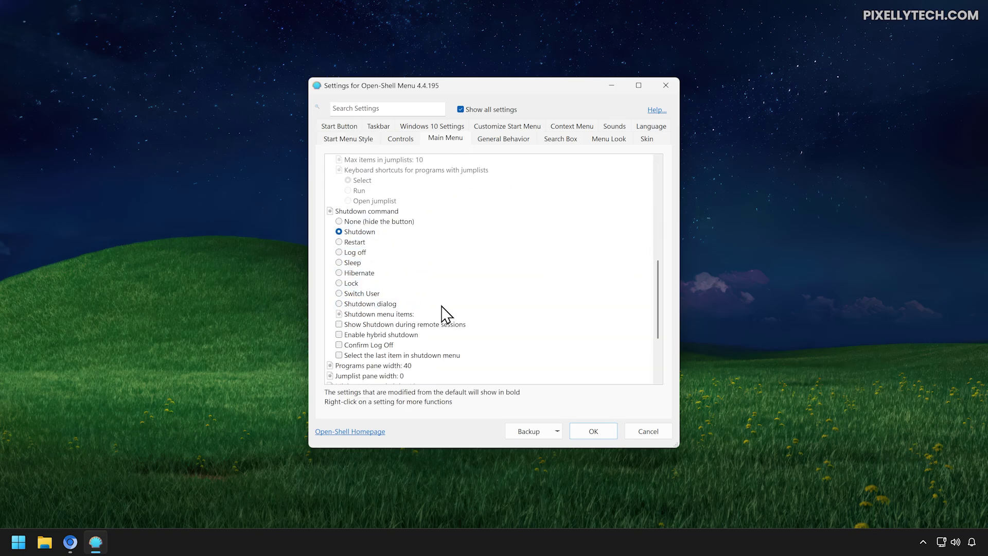
- Set Shutdown menu items to 'shutdown, sleep, switch_user' and save with OK
click(413, 315)
text(h)
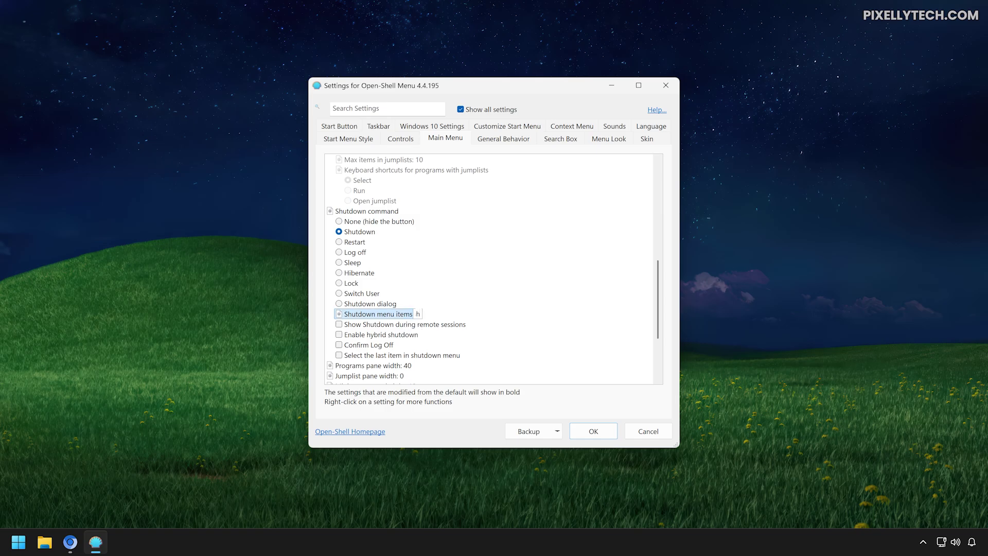
text(utdown, sleep)
key(ctrl+a)
key(super)
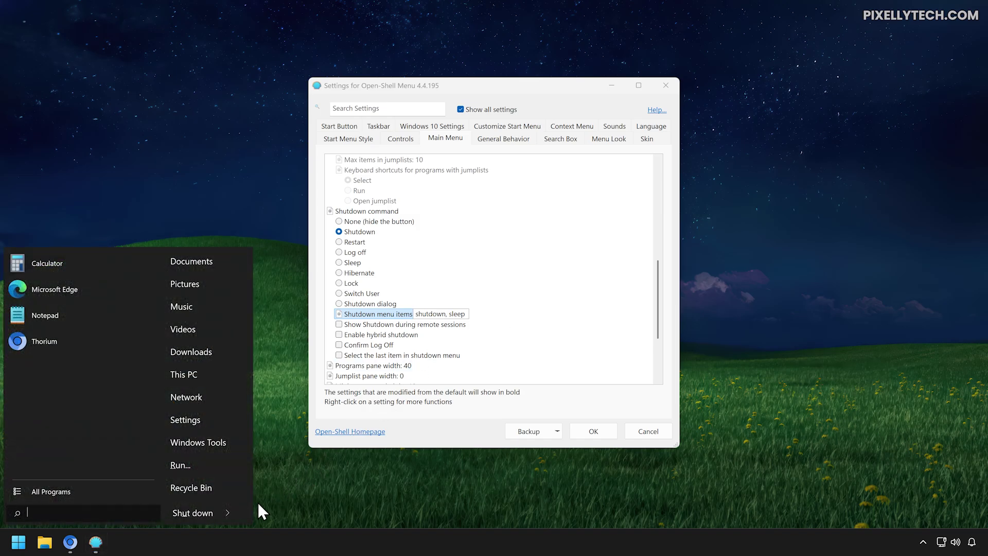
mouse_move(227, 512)
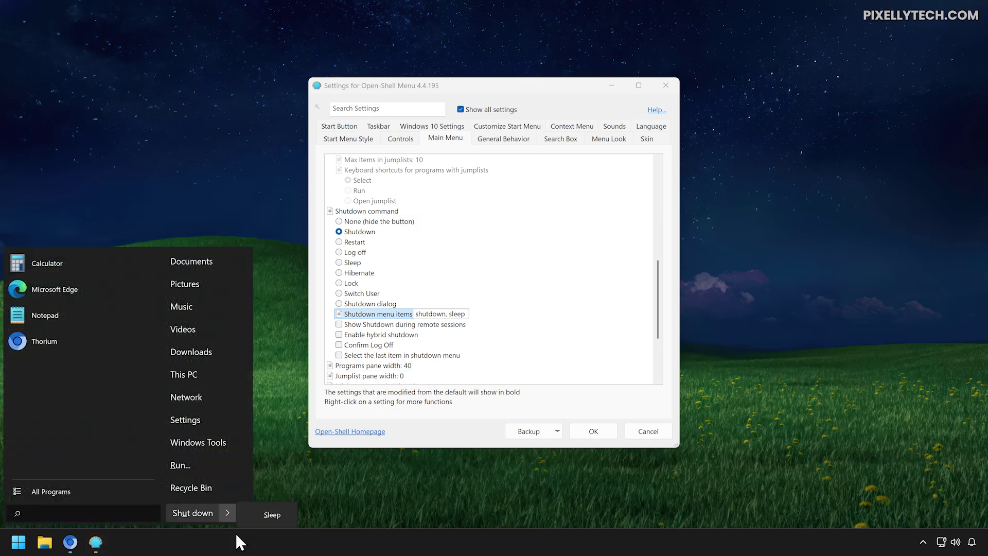
key(Escape)
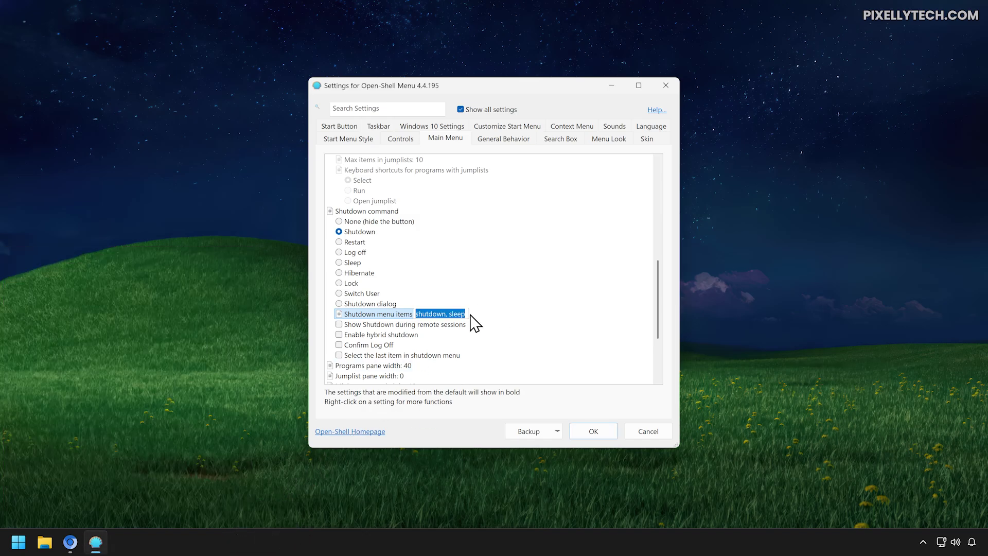
key(End)
text(, switch_user)
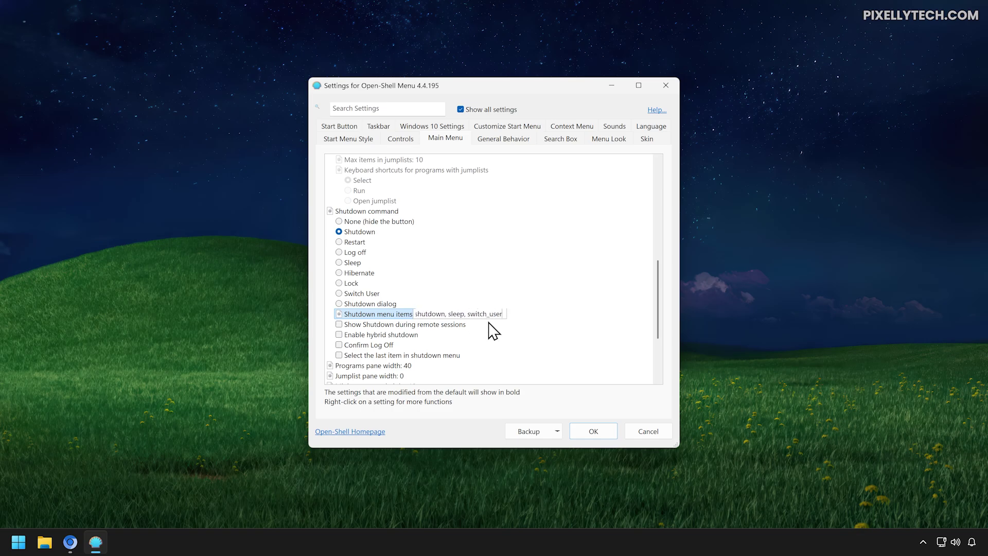
key(super)
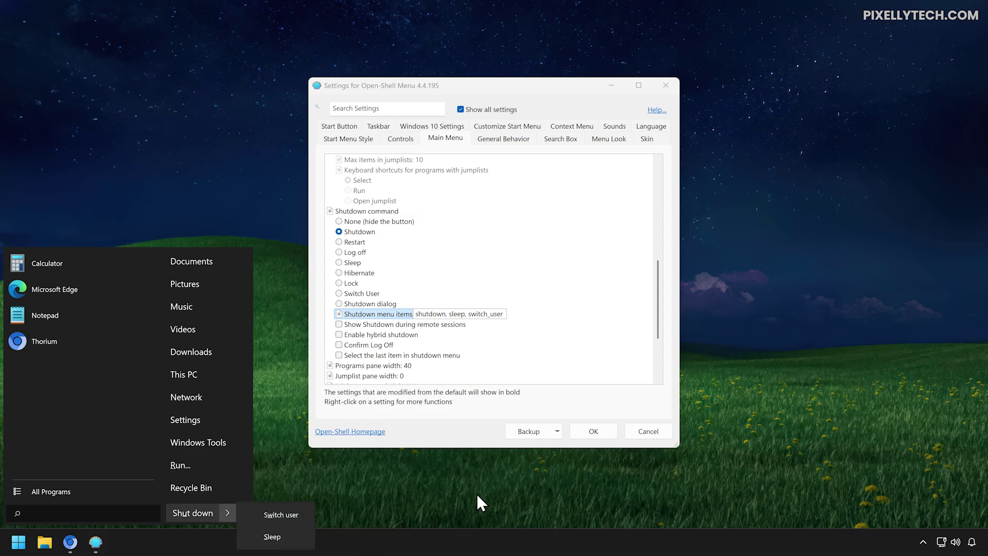
click(594, 431)
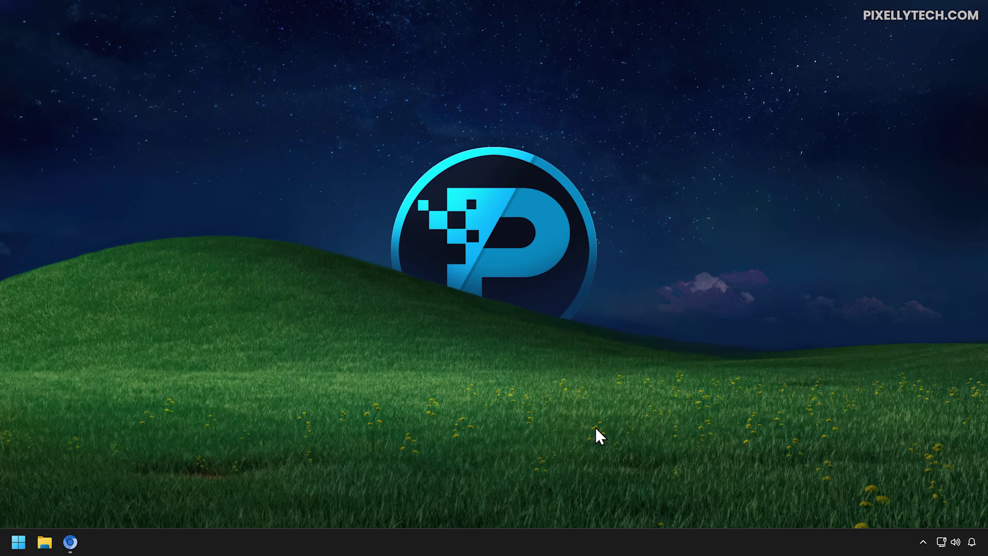